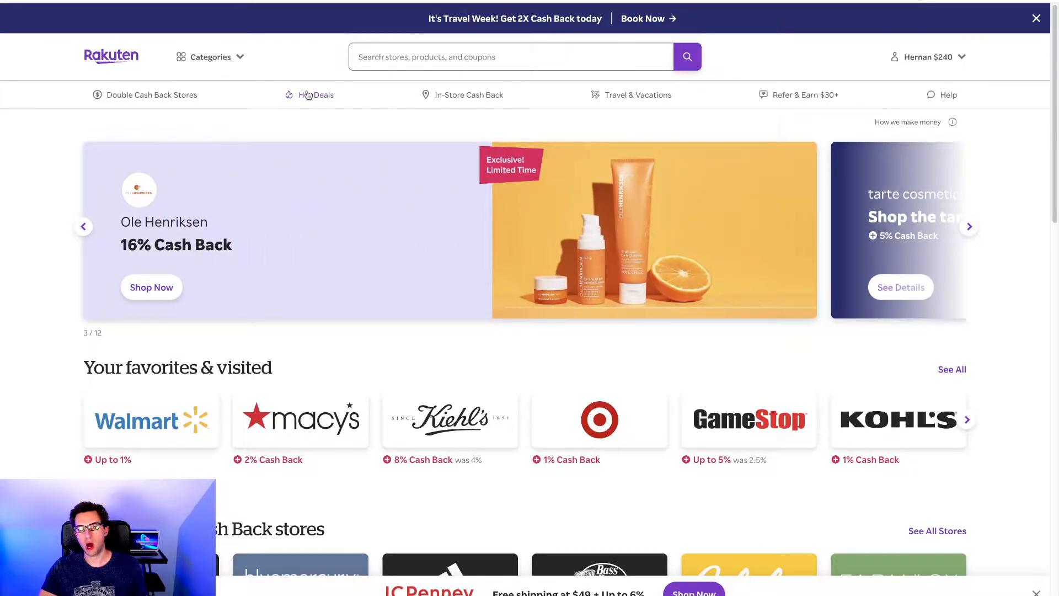
# Open the Hot Deals page and look through Wednesday's coupons and promo codes for the Kiehl's offer.
pyautogui.click(317, 97)
pyautogui.scroll(-6, 425, 237)
pyautogui.scroll(-2, 425, 239)
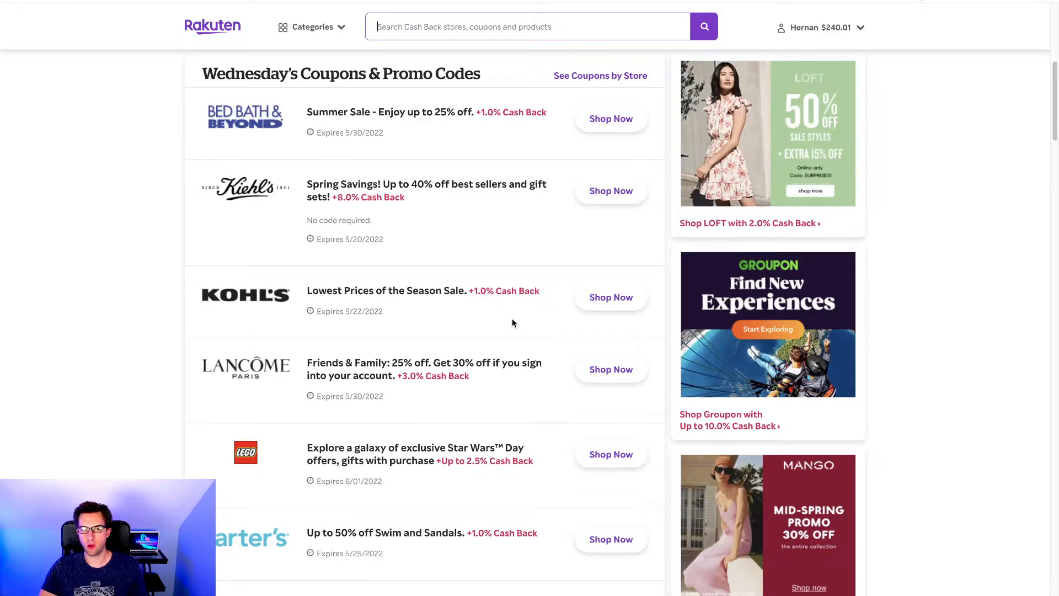
pyautogui.scroll(5, 512, 318)
pyautogui.write('``')
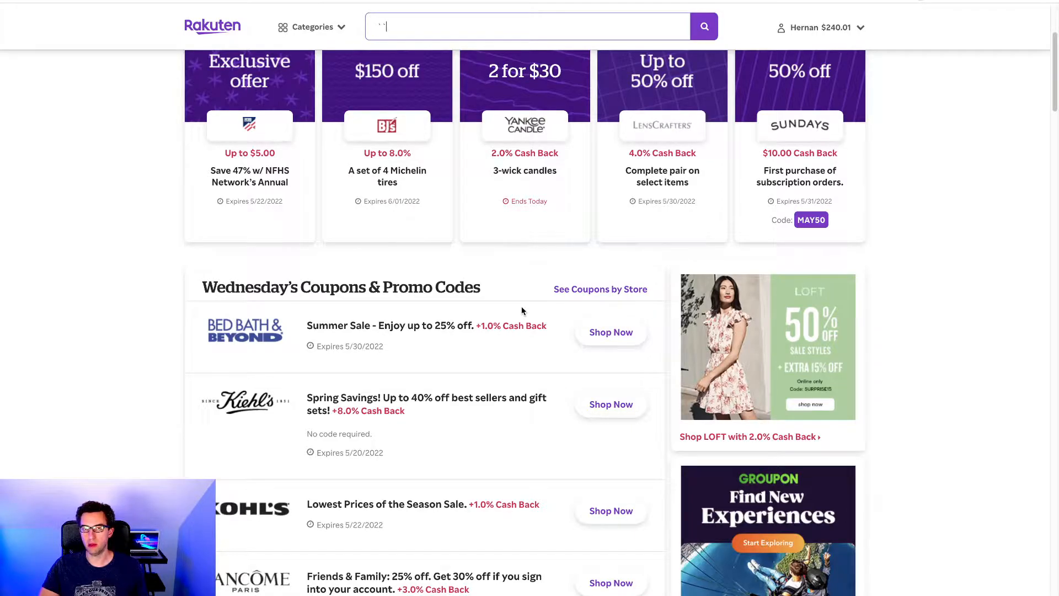
pyautogui.scroll(-4, 521, 310)
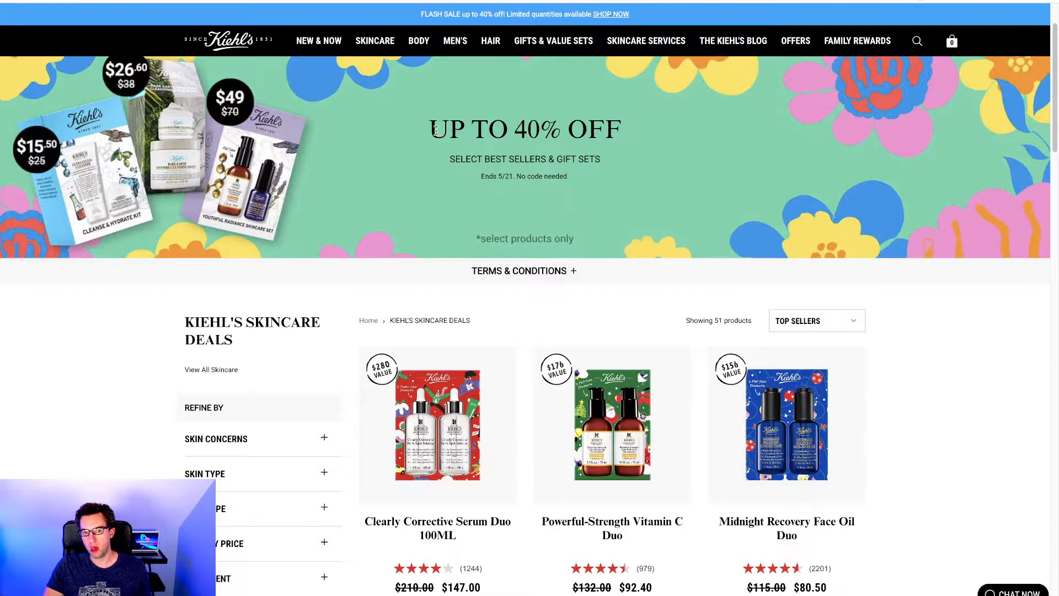
# Examine the Kiehl's up to 40% off promotion and its first discounted products.
pyautogui.moveTo(434, 131); pyautogui.dragTo(630, 140)
pyautogui.scroll(-1, 636, 199)
pyautogui.scroll(-1, 607, 218)
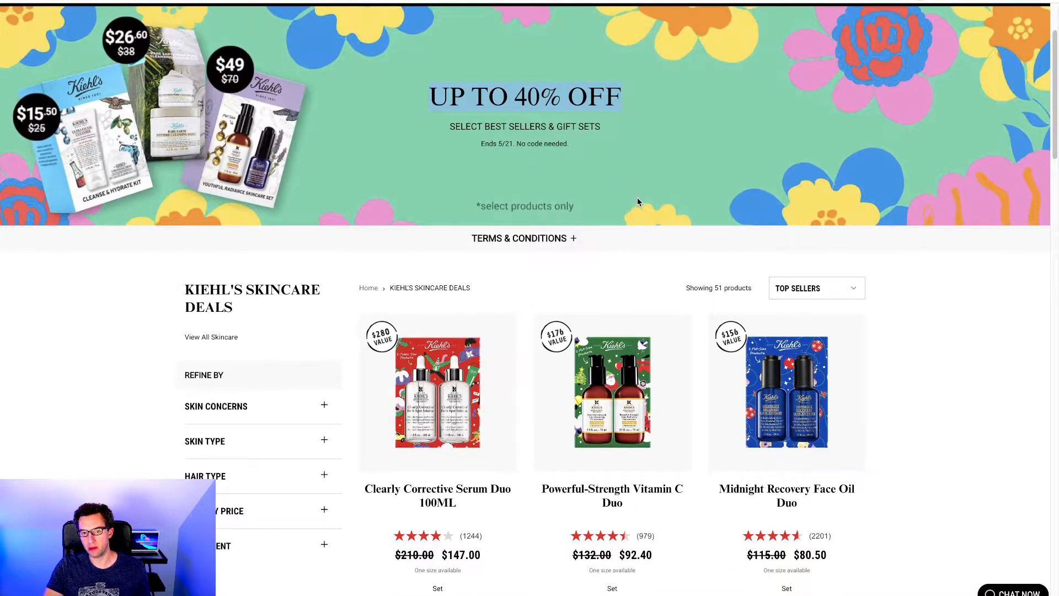
pyautogui.scroll(2, 636, 197)
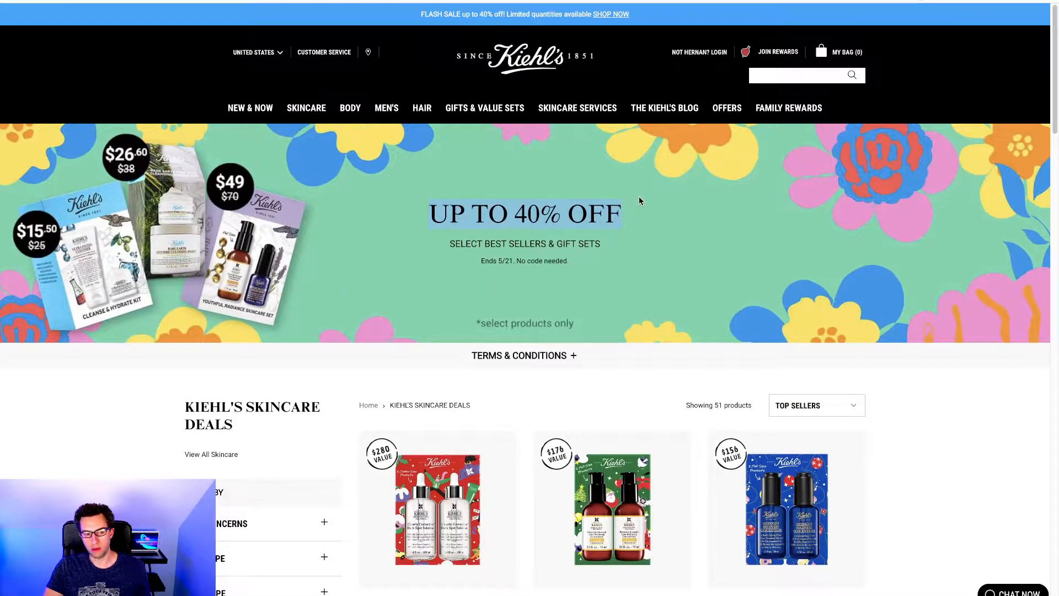
pyautogui.scroll(-5, 639, 199)
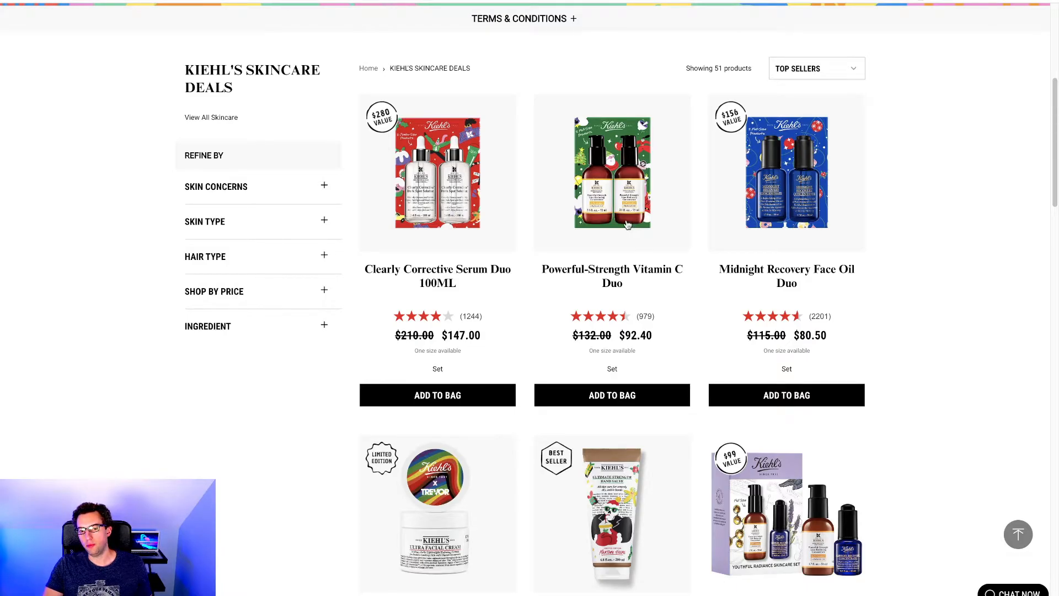
pyautogui.scroll(1, 628, 226)
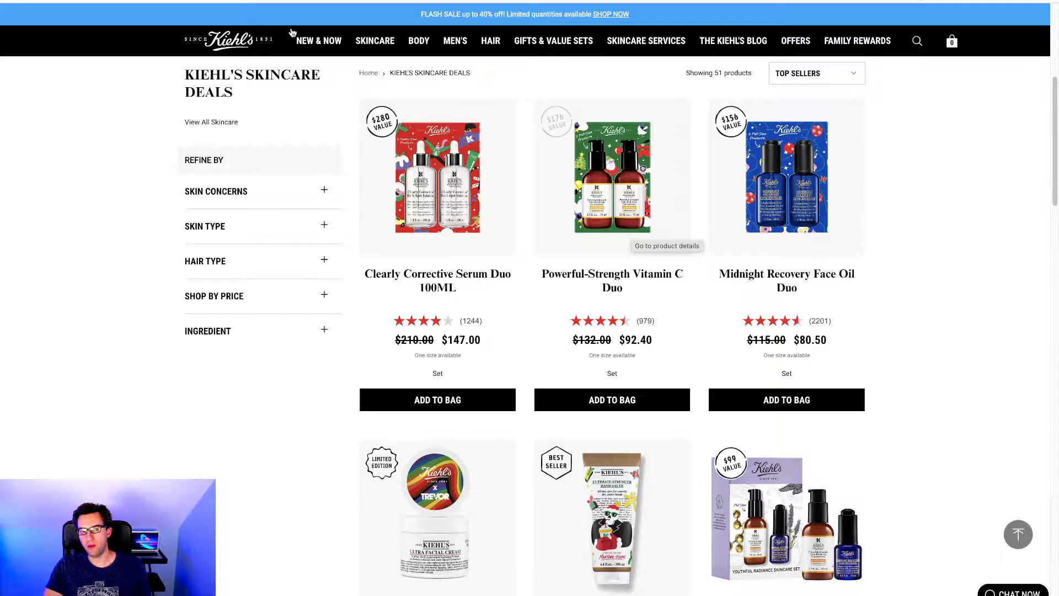
# Return to the Rakuten deals list, dismiss the cash back notice and check the Kiehl's offer's cash back rate.
pyautogui.click(231, 1)
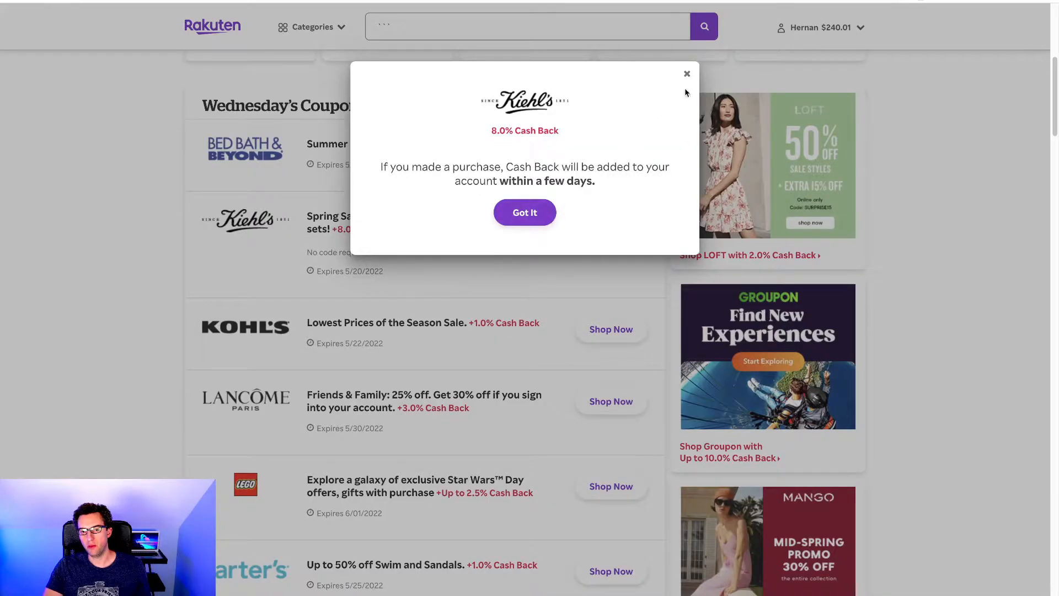
pyautogui.click(686, 74)
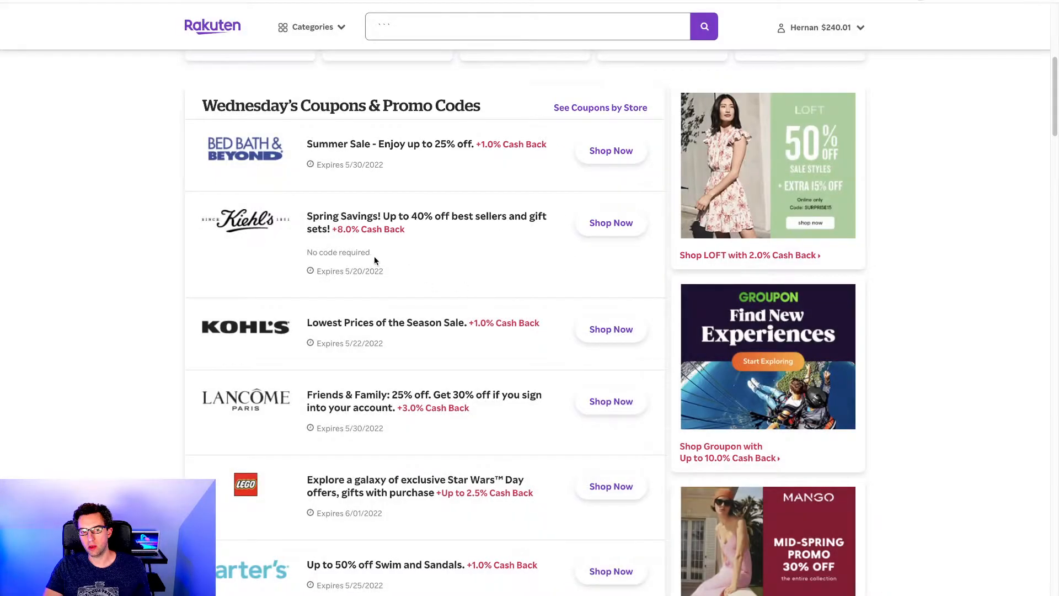
pyautogui.click(438, 229)
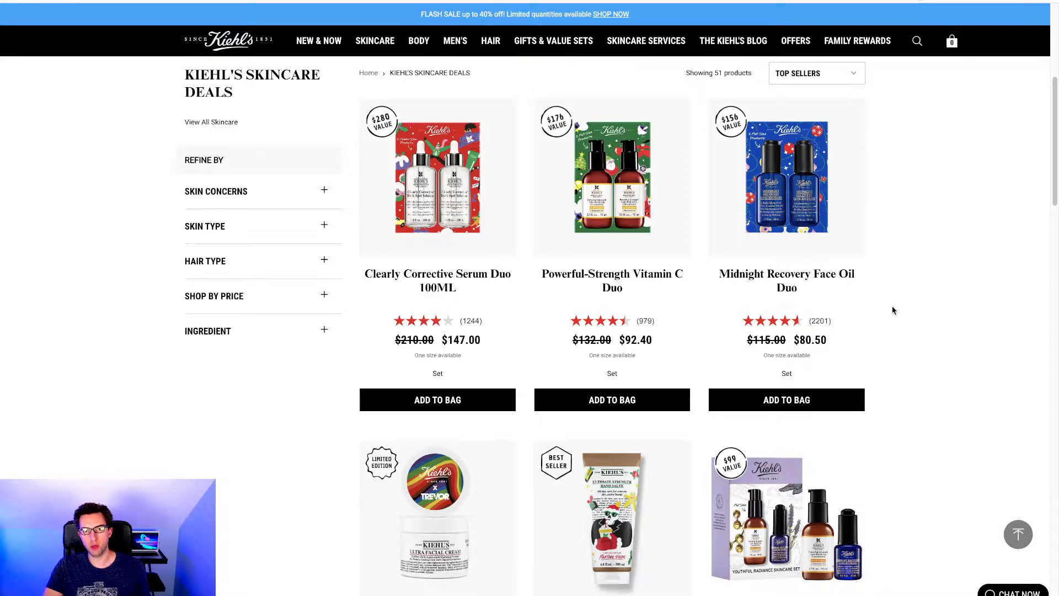
# Browse the Kiehl's skincare deals and open the Powerful Wrinkle Reducing Eye Cream product page.
pyautogui.scroll(5, 371, 139)
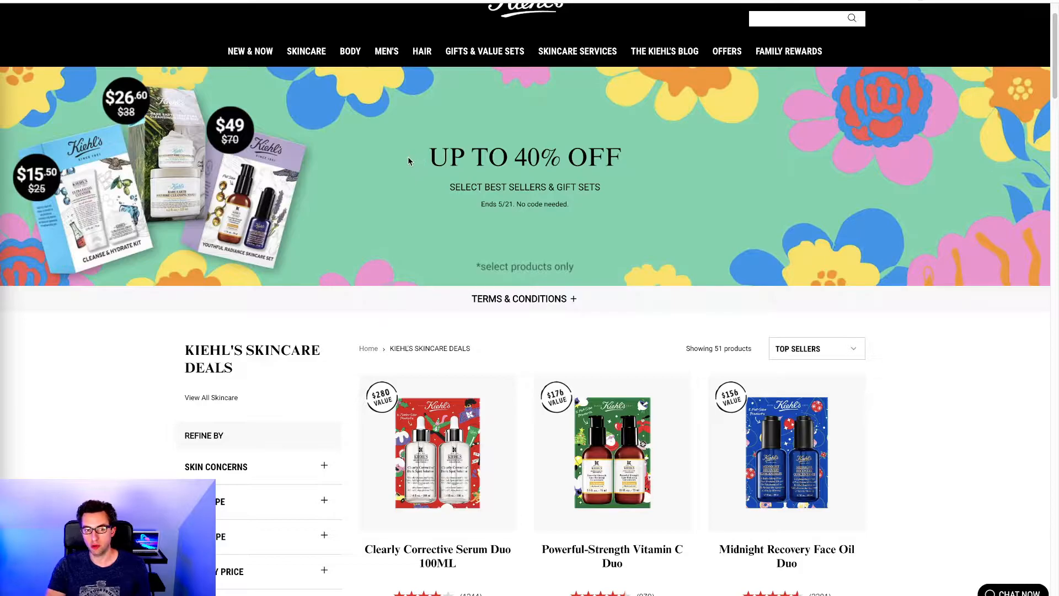
pyautogui.scroll(-6, 419, 165)
pyautogui.scroll(-4, 446, 190)
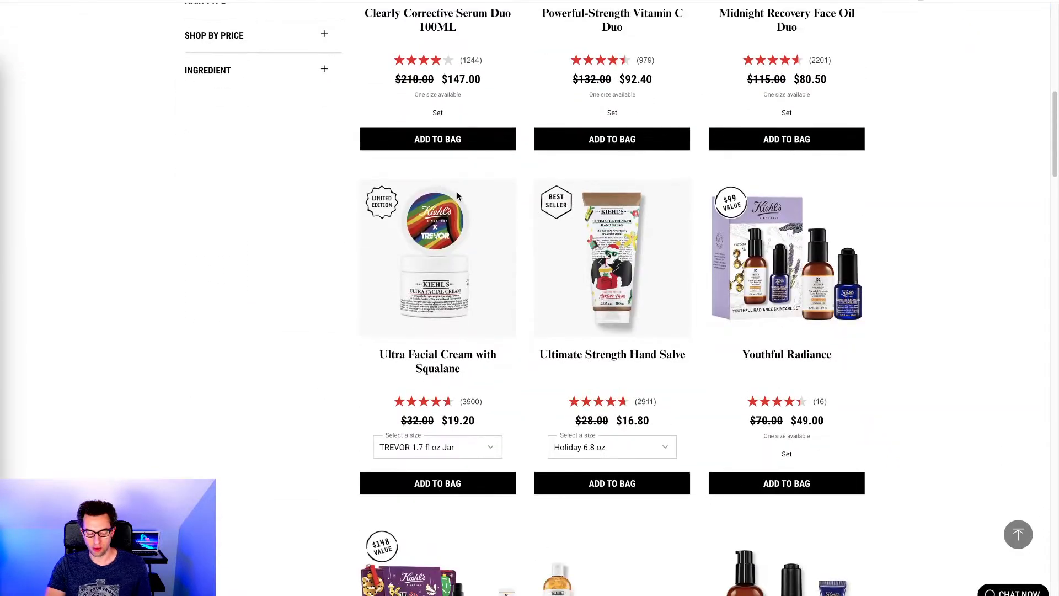
pyautogui.scroll(-8, 470, 194)
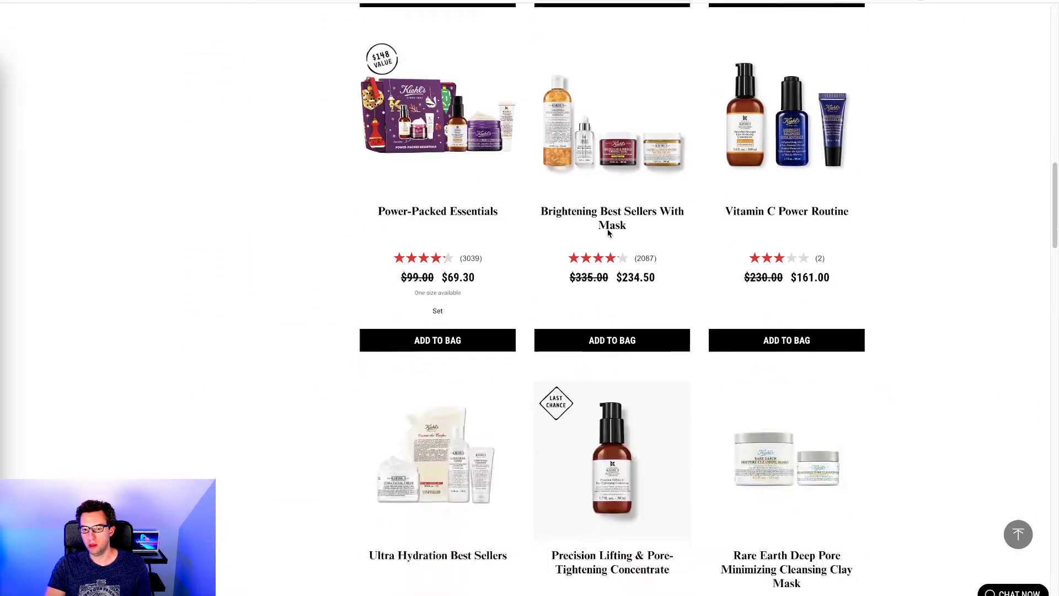
pyautogui.scroll(-20, 684, 240)
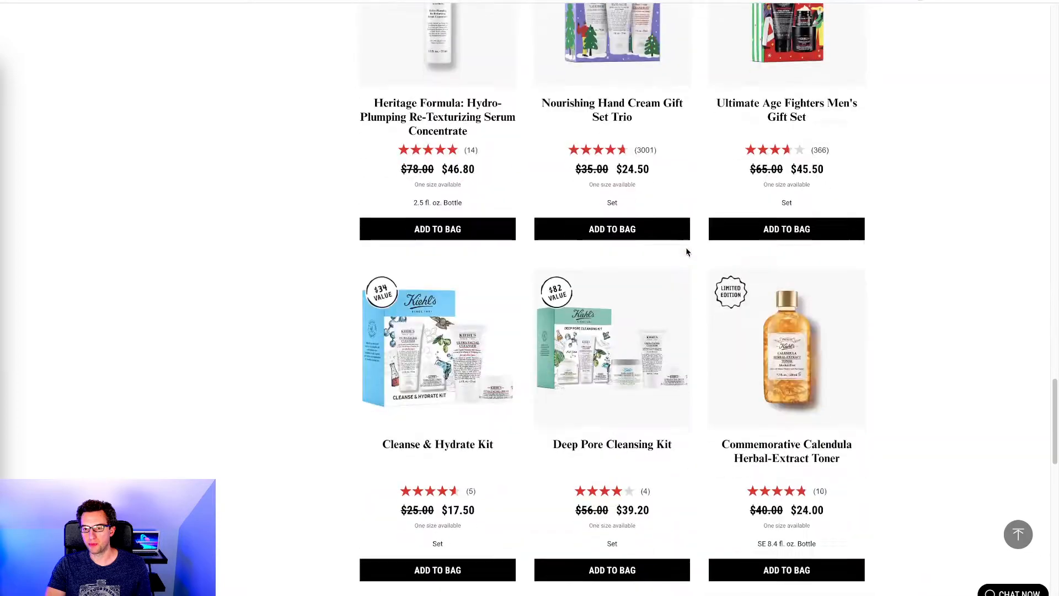
pyautogui.scroll(7, 686, 247)
pyautogui.scroll(3, 687, 249)
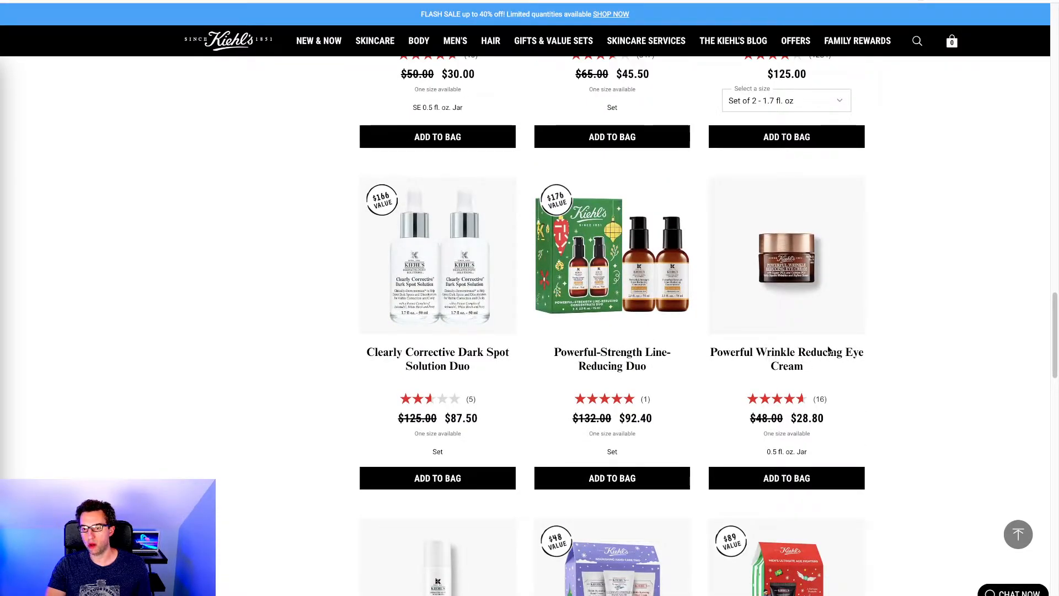
pyautogui.click(800, 283)
# Search Amazon for the copied product name "Powerful Wrinkle Reducing Eye Cream" and open the first Kiehl's 0.5 ounce listing.
pyautogui.moveTo(676, 248)
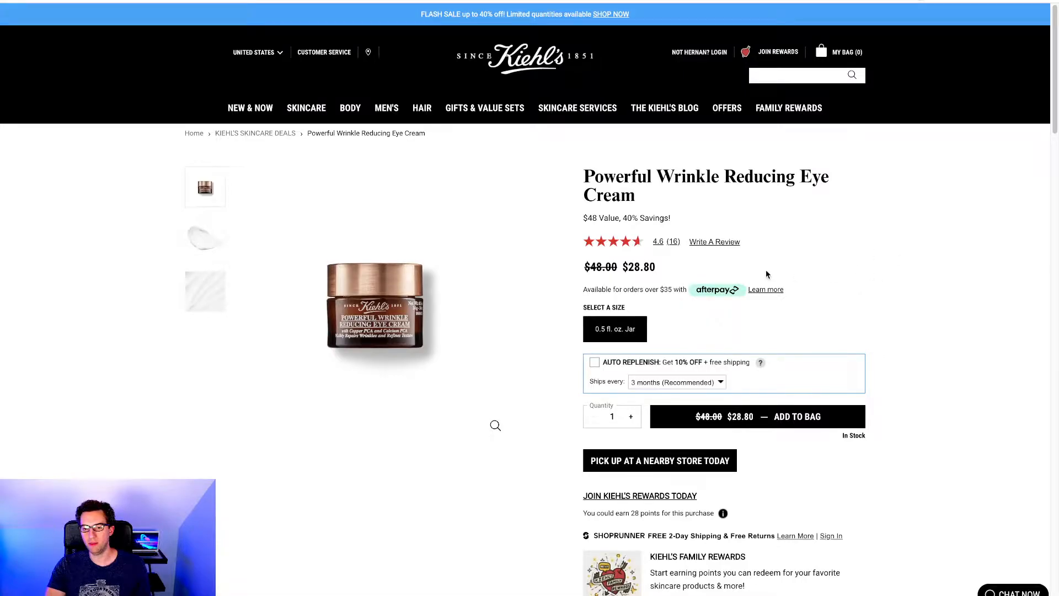
pyautogui.moveTo(645, 203); pyautogui.dragTo(715, 156)
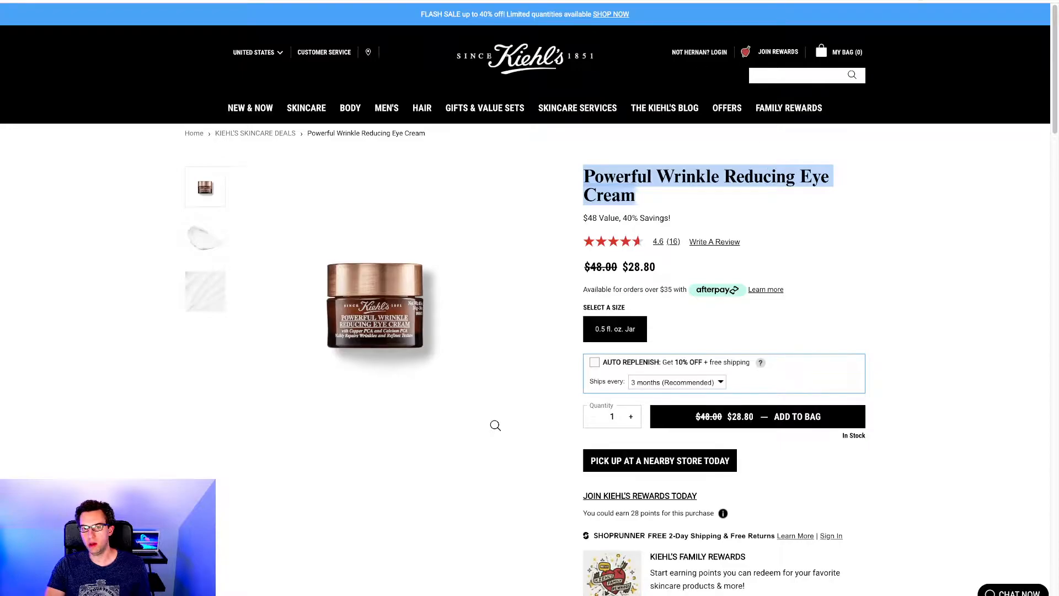
pyautogui.hotkey('ctrl', 'c')
pyautogui.hotkey('ctrl', 'Tab')
pyautogui.click(378, 20)
pyautogui.hotkey('ctrl', 'v')
pyautogui.press('Return')
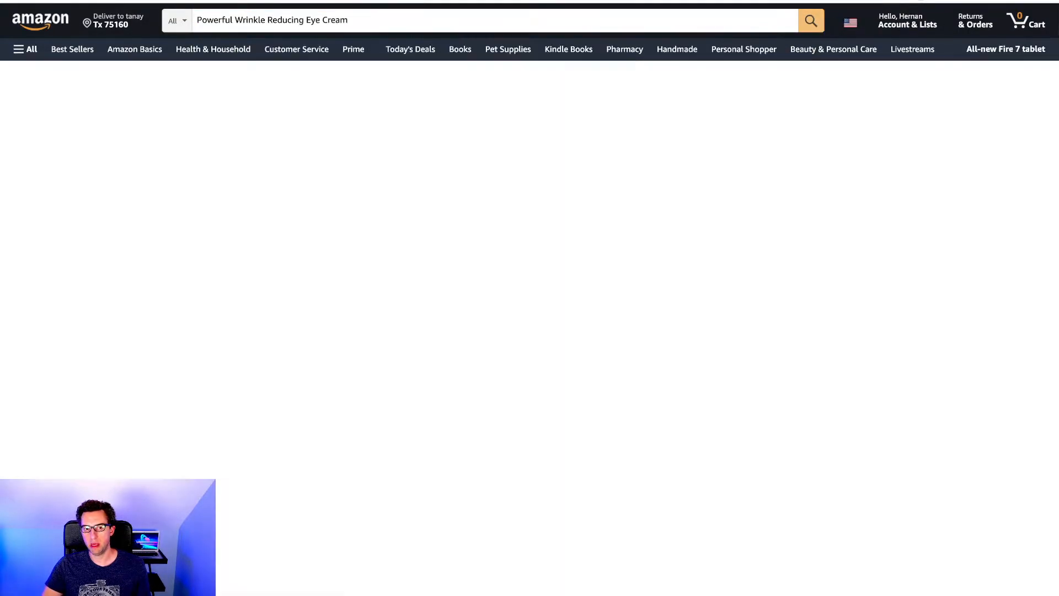
pyautogui.scroll(-7, 640, 273)
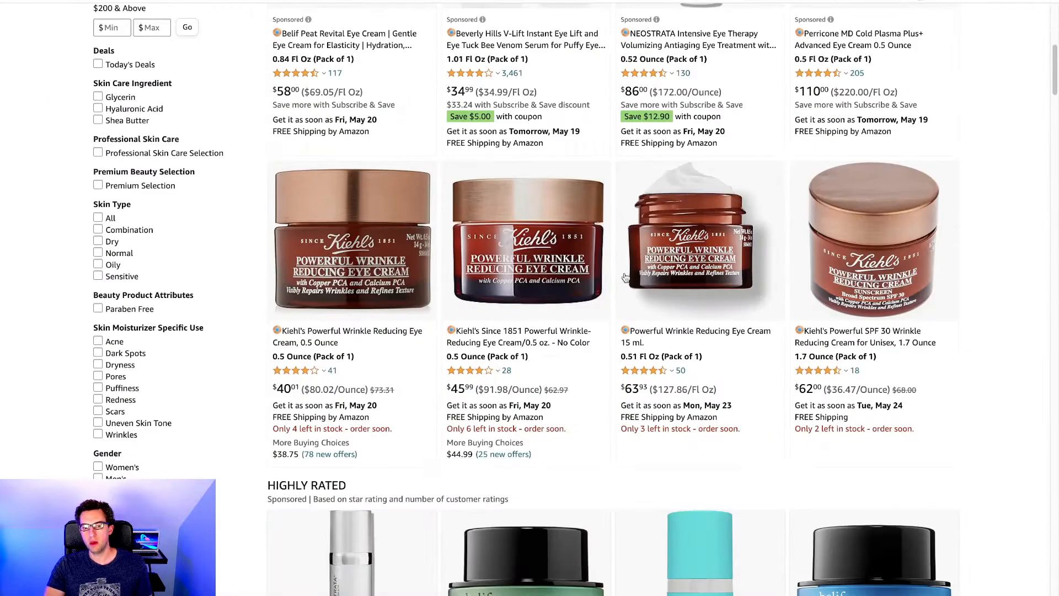
pyautogui.click(361, 273)
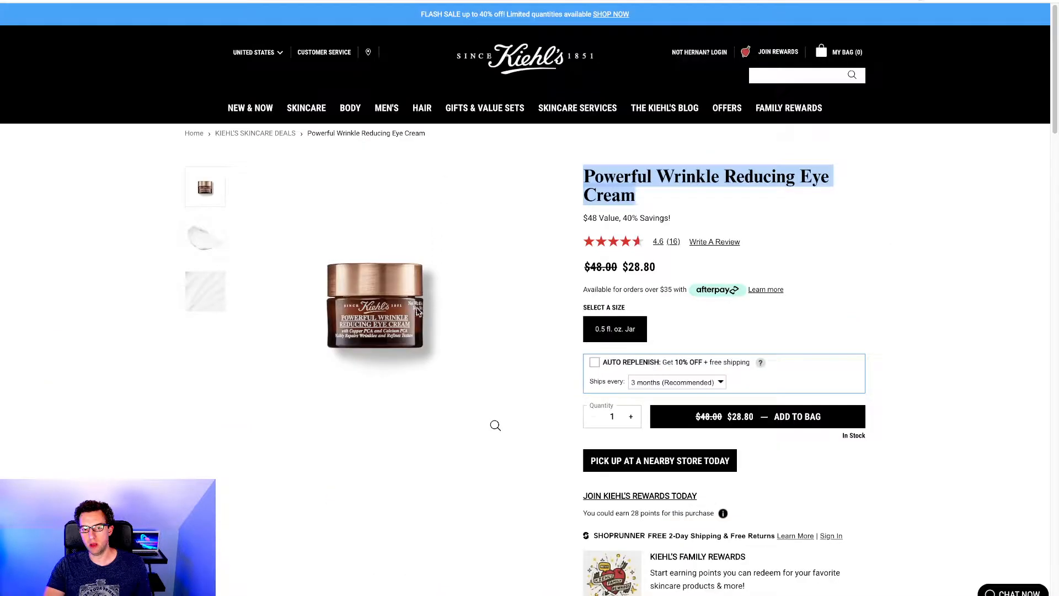
# Enlarge the jar photo on the Kiehl's product page to read its net weight, and close the image viewer.
pyautogui.click(496, 431)
pyautogui.click(472, 484)
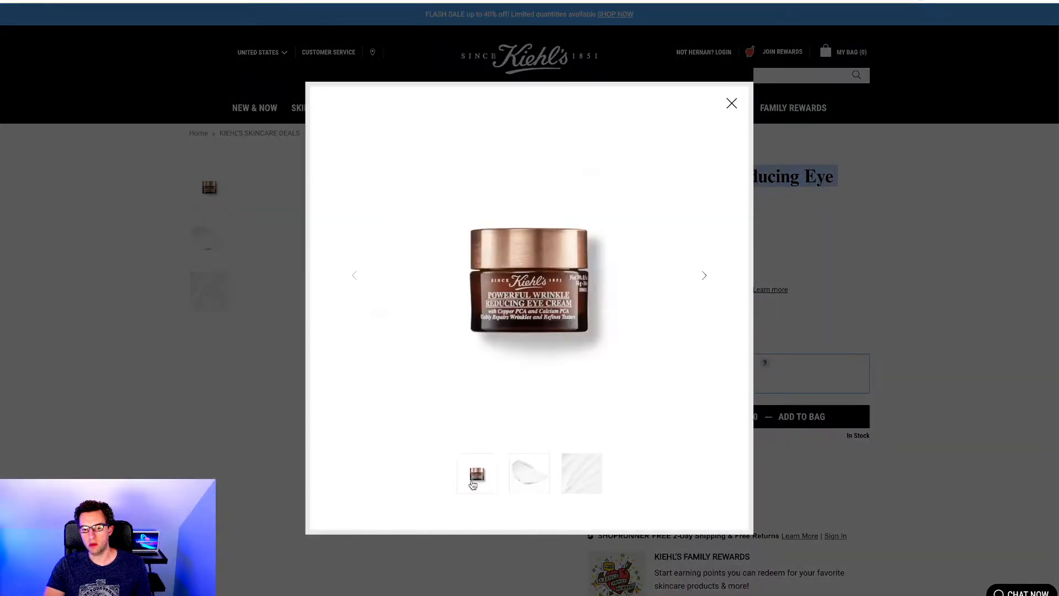
pyautogui.click(577, 281)
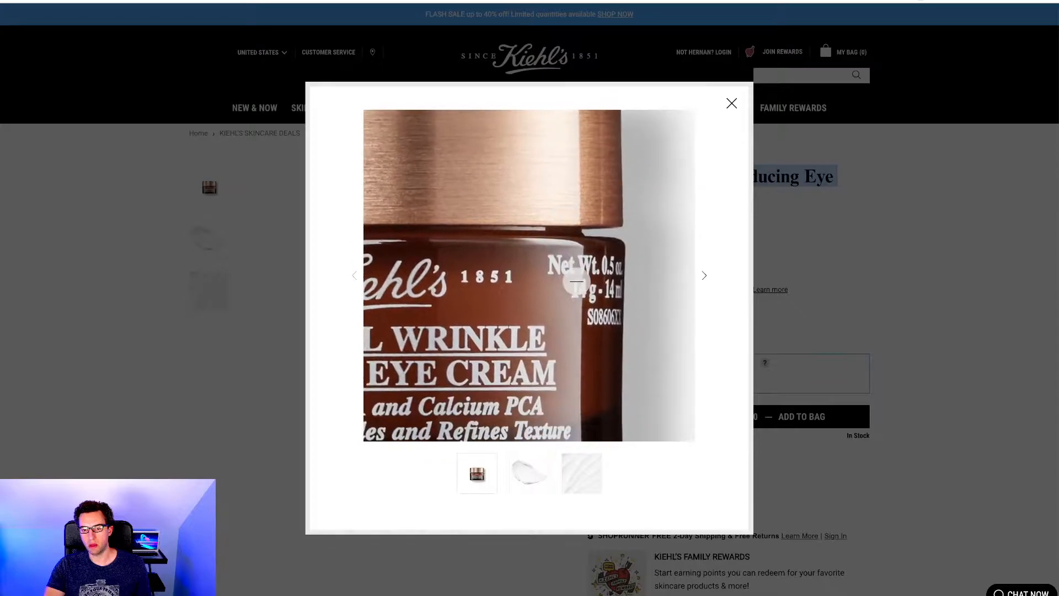
pyautogui.click(730, 103)
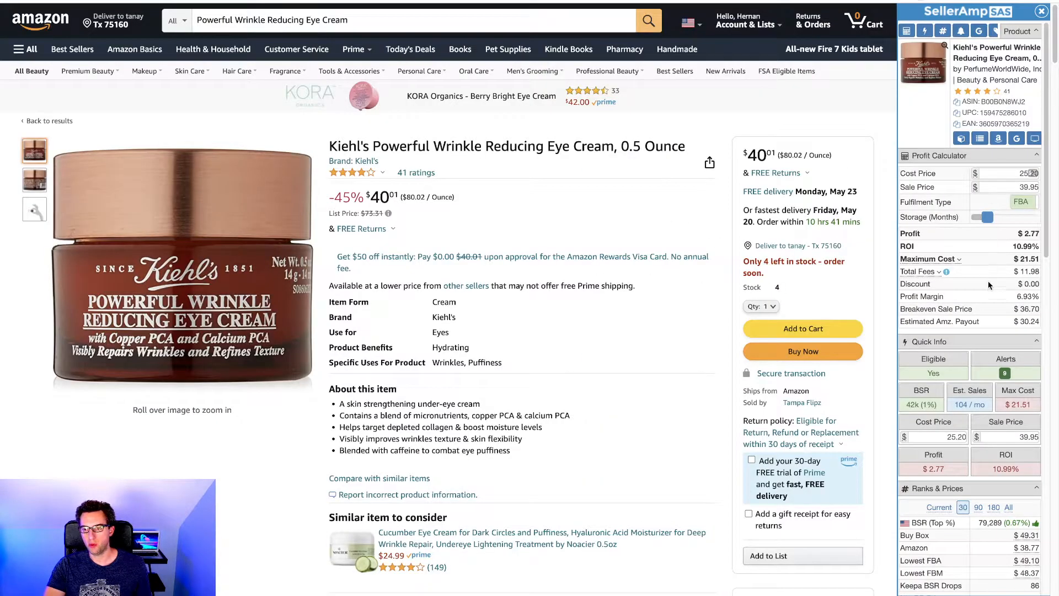
# Try to set the eye cream's cost price to 28.80 in SellerAmp on the Amazon listing.
pyautogui.scroll(-1, 976, 307)
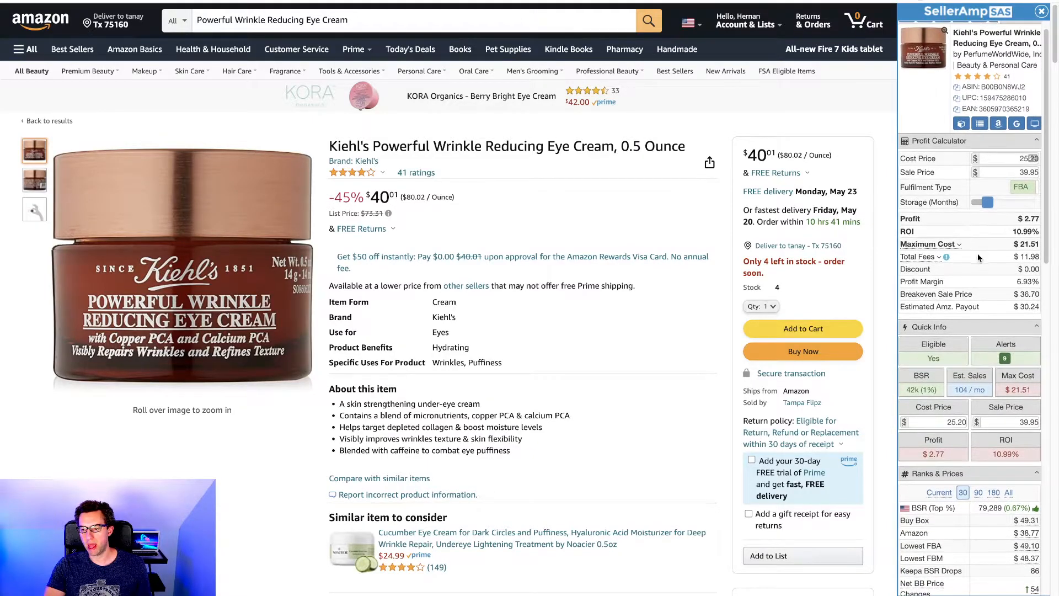
pyautogui.scroll(-1, 943, 337)
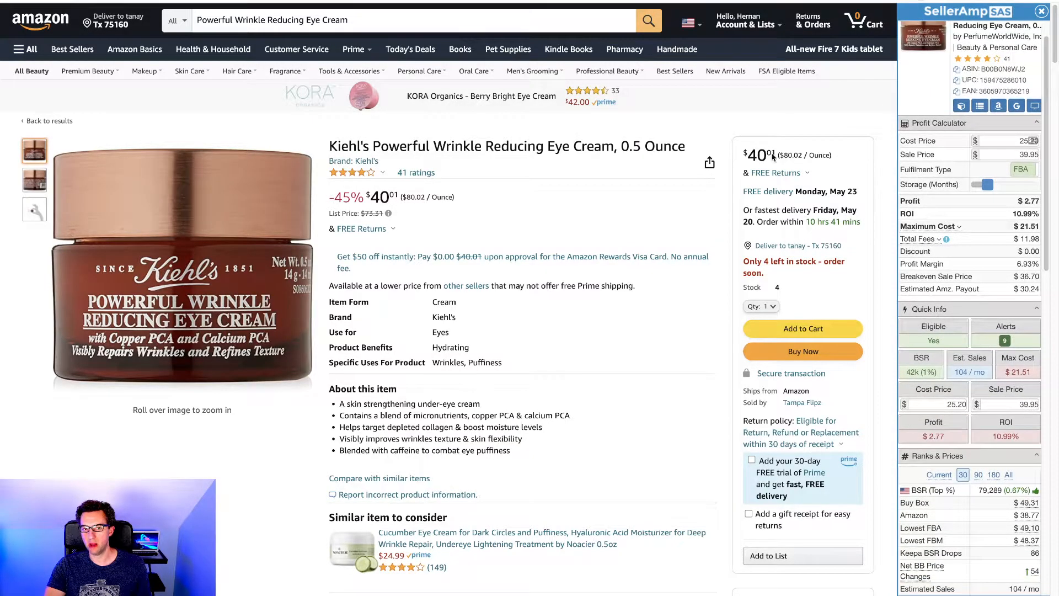
pyautogui.moveTo(919, 404); pyautogui.dragTo(984, 406)
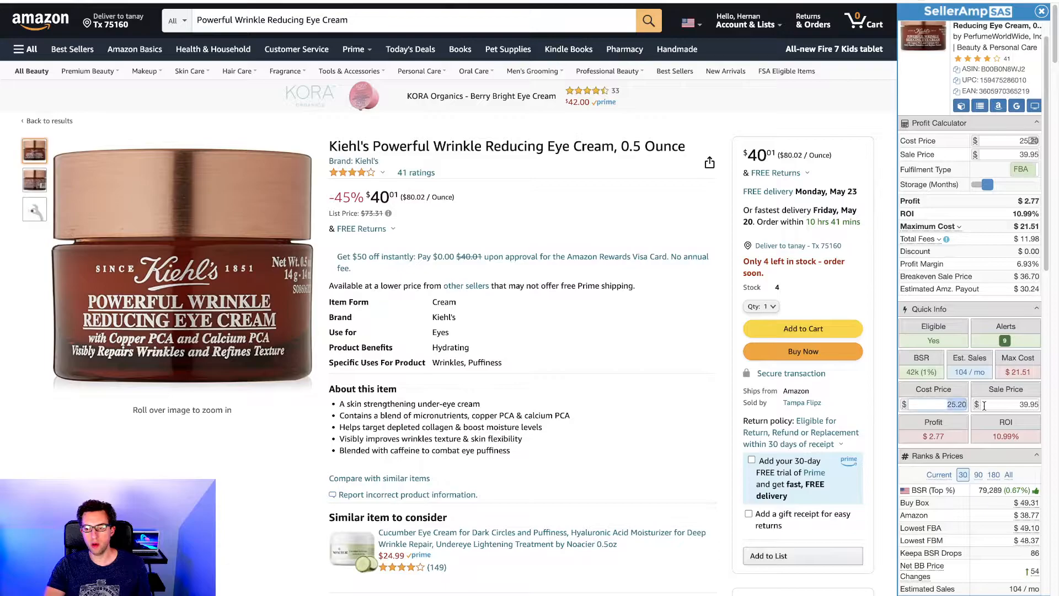
pyautogui.write('28.80')
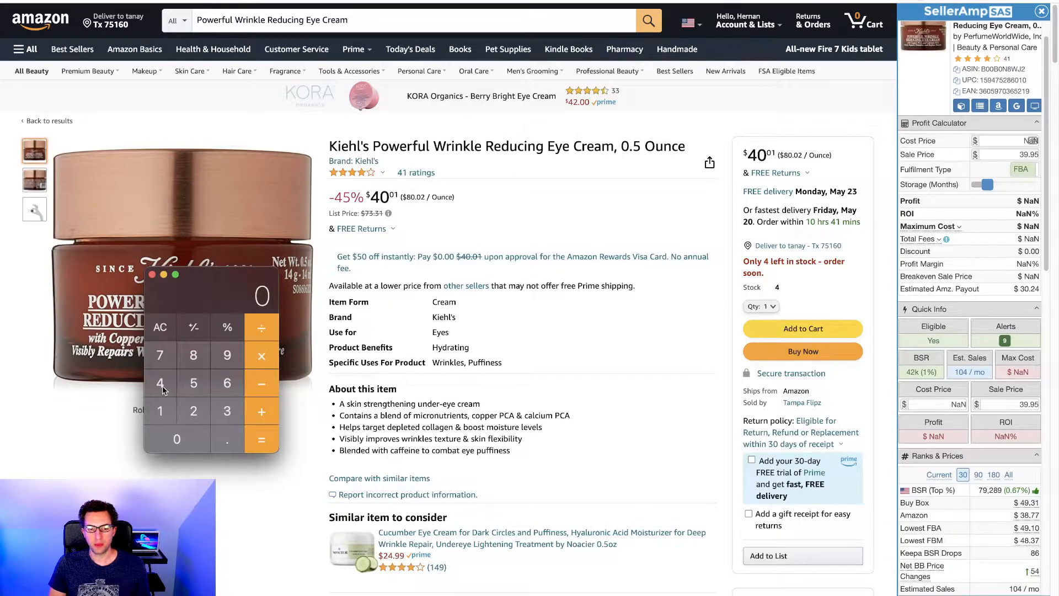
# Multiply 28.80 by 0.90 in the calculator to get the discounted cost.
pyautogui.write('28.80')
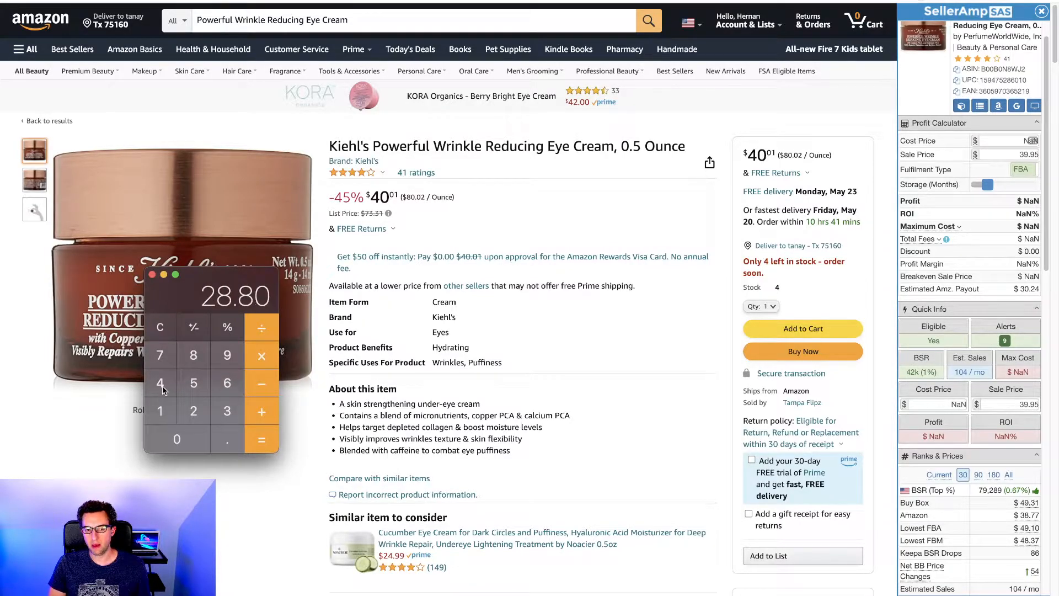
pyautogui.write('*0.90')
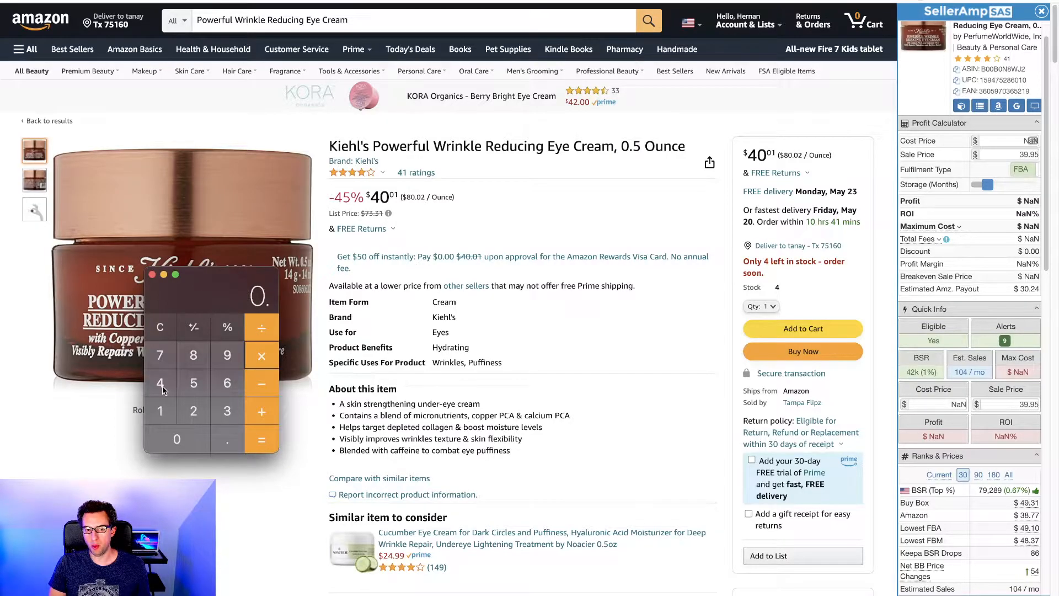
pyautogui.press('Return')
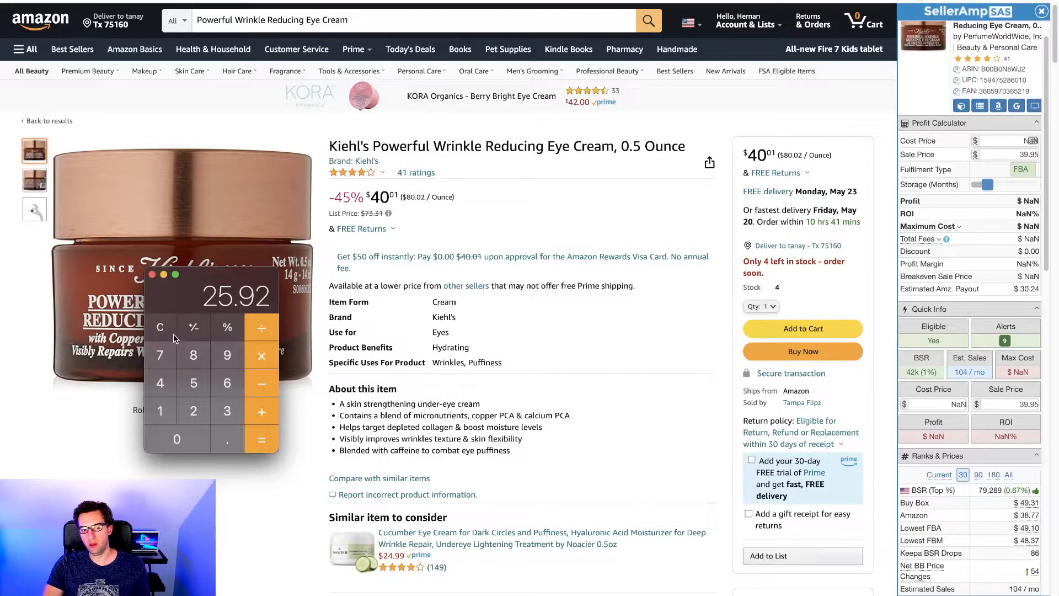
# Close the calculator and set the cost price to 25.92 in SellerAmp, removing any stray characters.
pyautogui.click(152, 275)
pyautogui.doubleClick(954, 407)
pyautogui.moveTo(938, 404); pyautogui.dragTo(965, 406)
pyautogui.write('25.92')
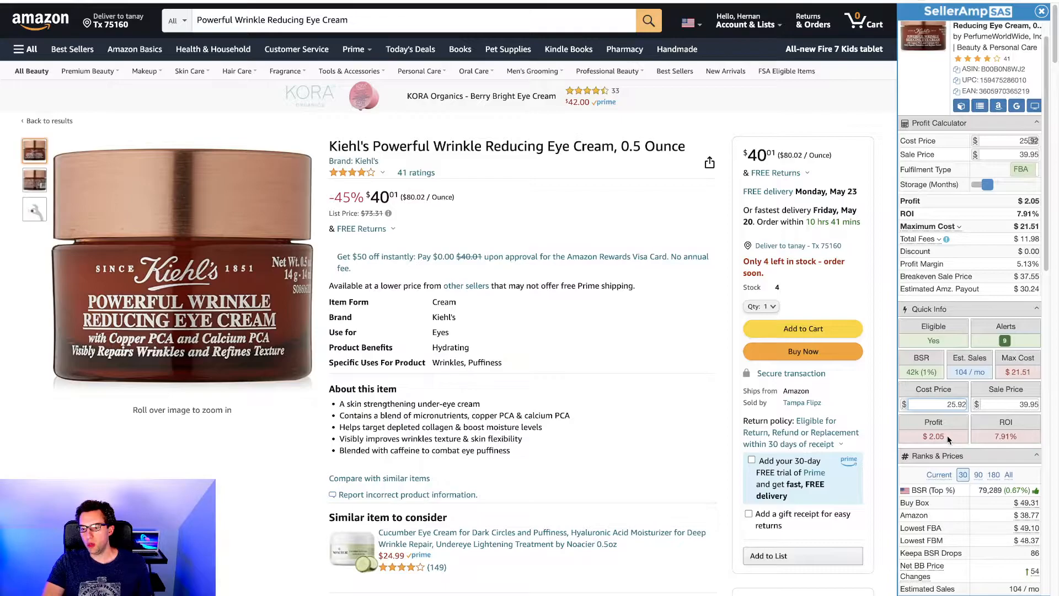
pyautogui.hotkey('ctrl', '+')
pyautogui.hotkey('ctrl', '+')
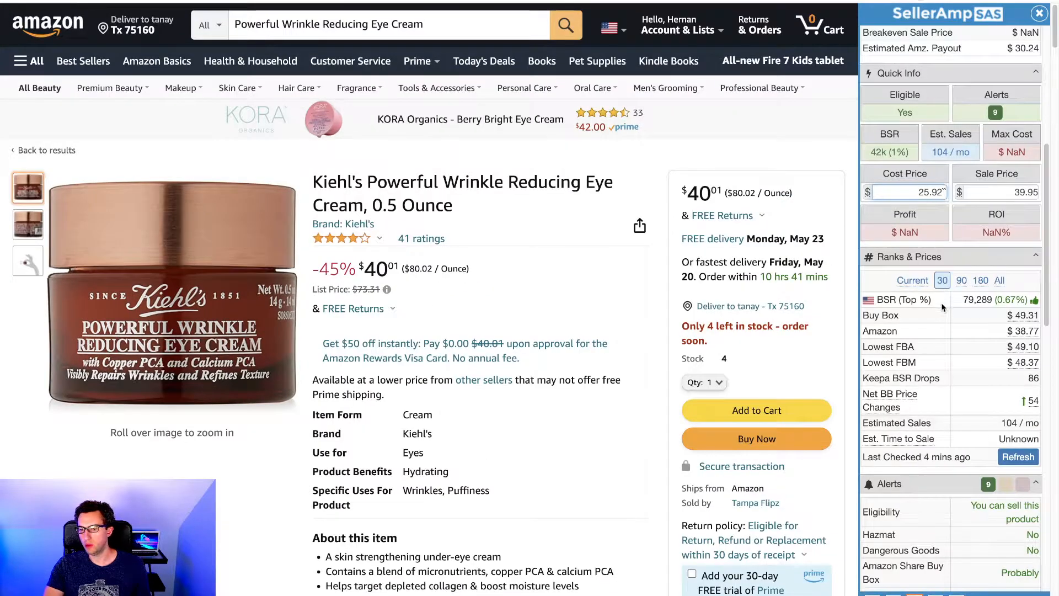
pyautogui.click(915, 190)
pyautogui.press('BackSpace')
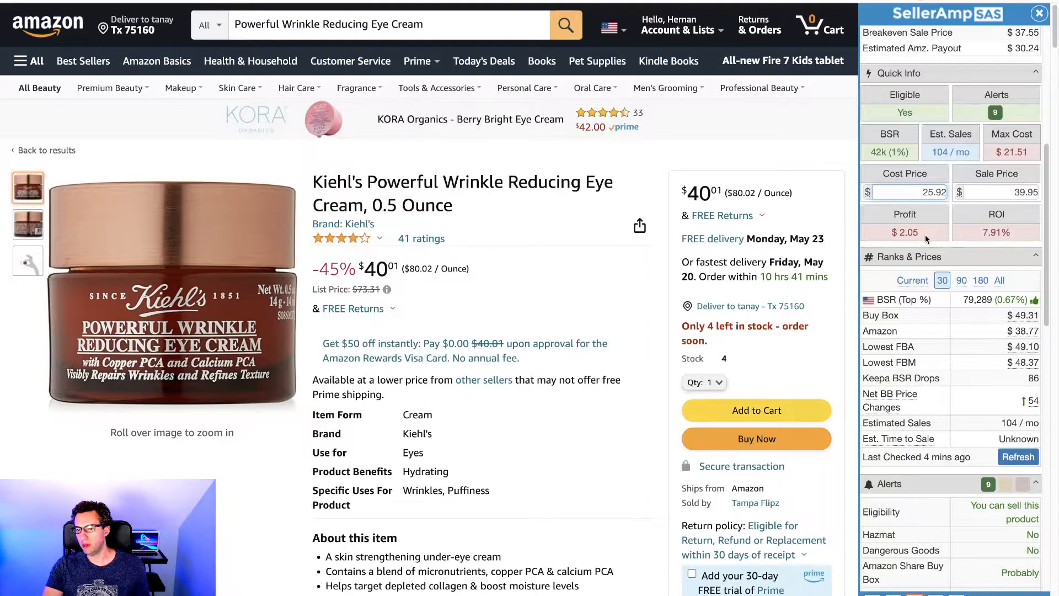
# Check the eye cream's profit margin in SellerAmp's profit calculator.
pyautogui.scroll(1, 925, 234)
pyautogui.scroll(3, 947, 259)
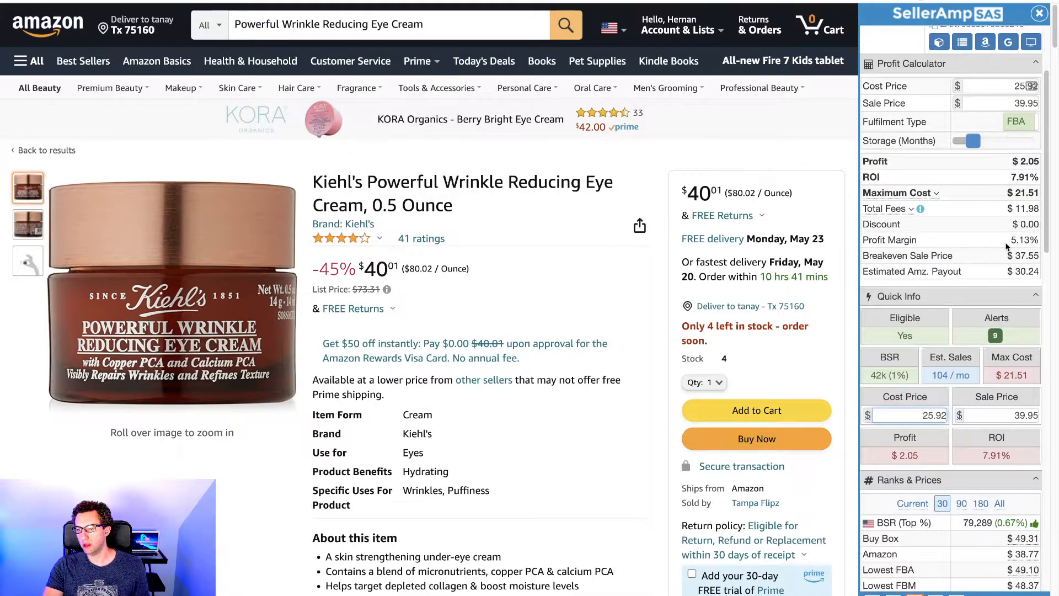
pyautogui.moveTo(1011, 238); pyautogui.dragTo(1034, 240)
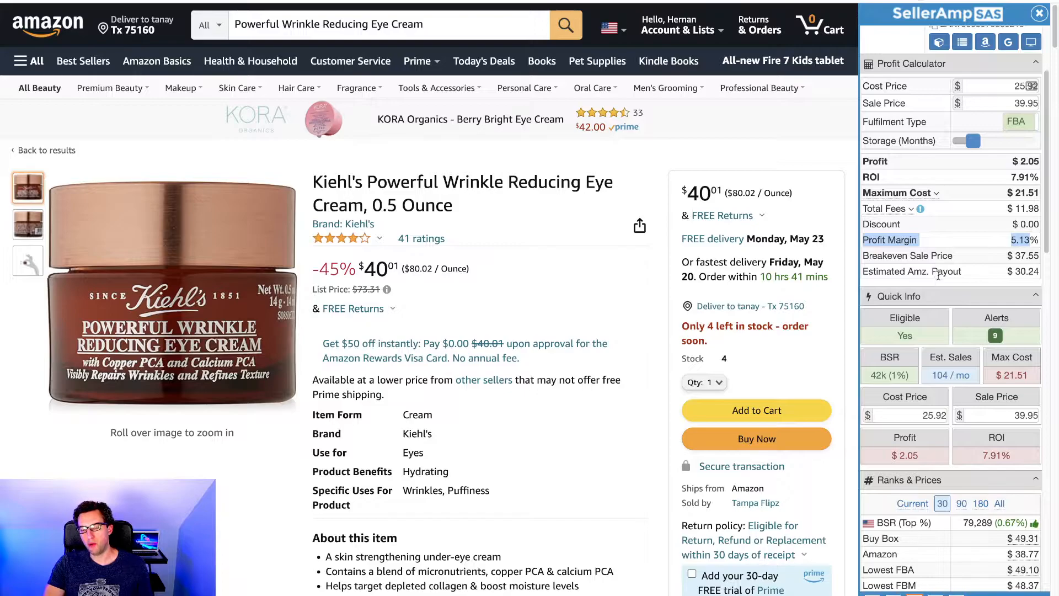
# Review the eye cream's quick info, ranks, alerts and competing offers in SellerAmp.
pyautogui.click(1001, 243)
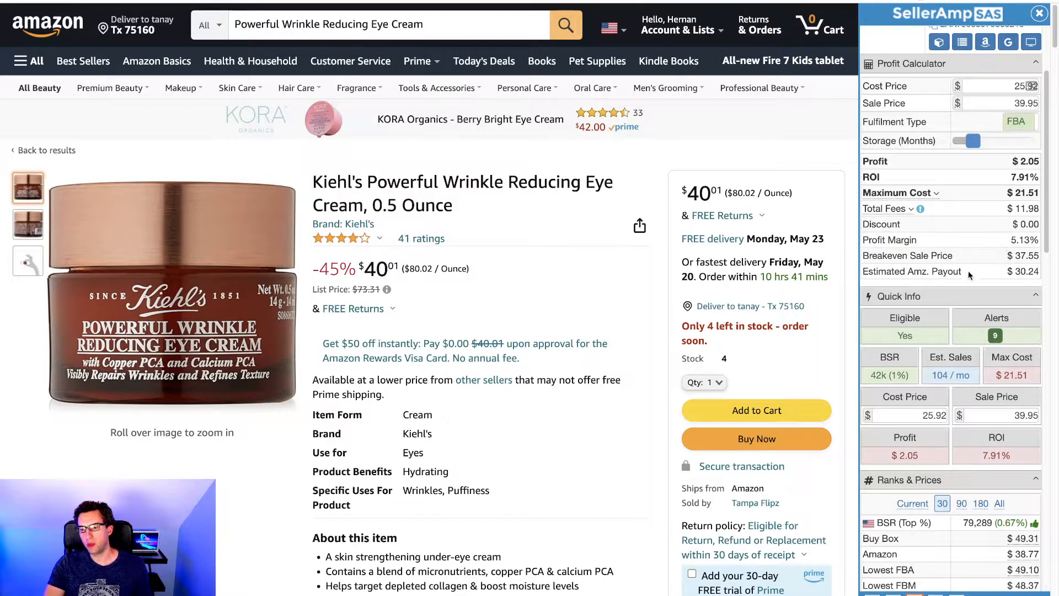
pyautogui.scroll(-3, 976, 273)
pyautogui.scroll(-1, 978, 330)
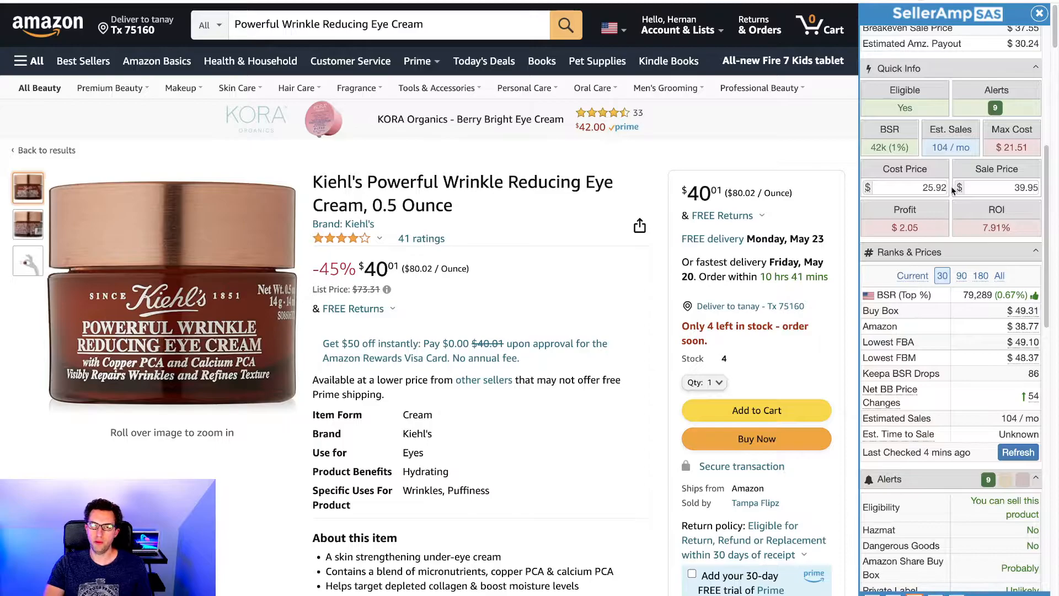
pyautogui.scroll(-10, 962, 264)
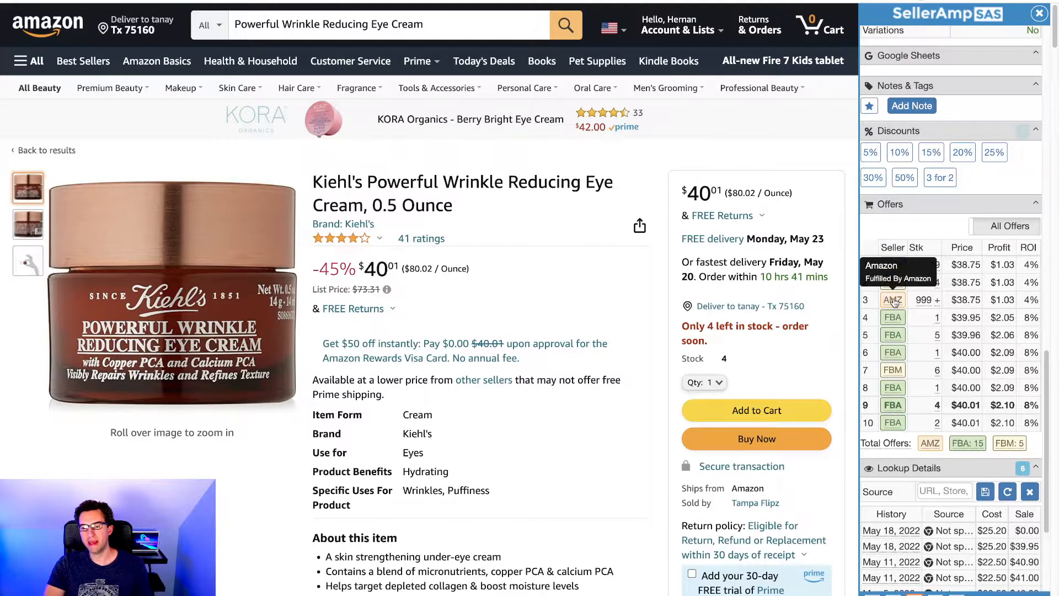
# Open Keepa's offers data on the Amazon listing and examine the sellers' prices, stock and sold quantities.
pyautogui.scroll(-10, 540, 335)
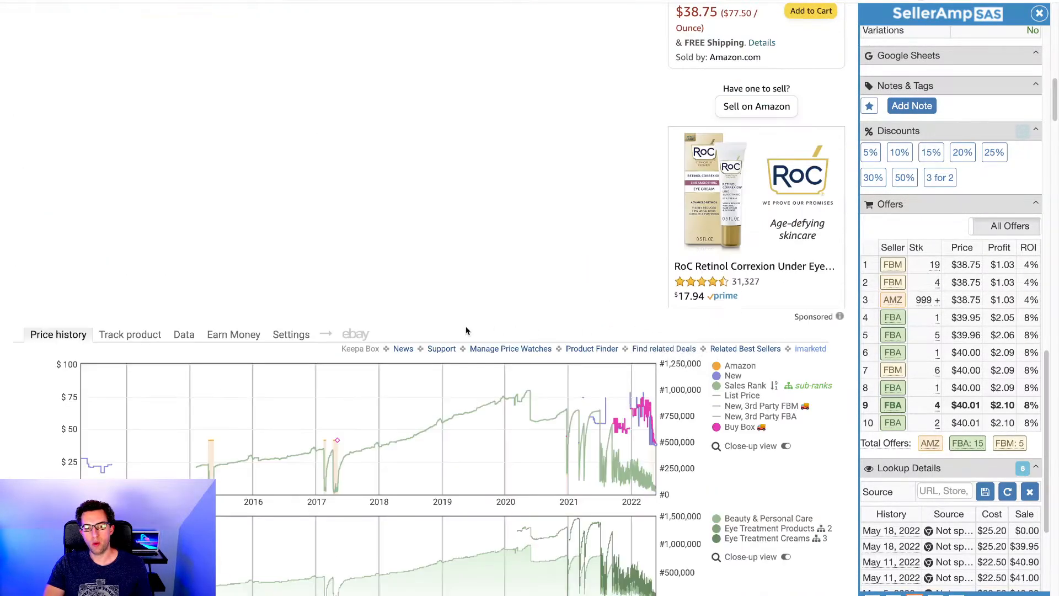
pyautogui.click(184, 333)
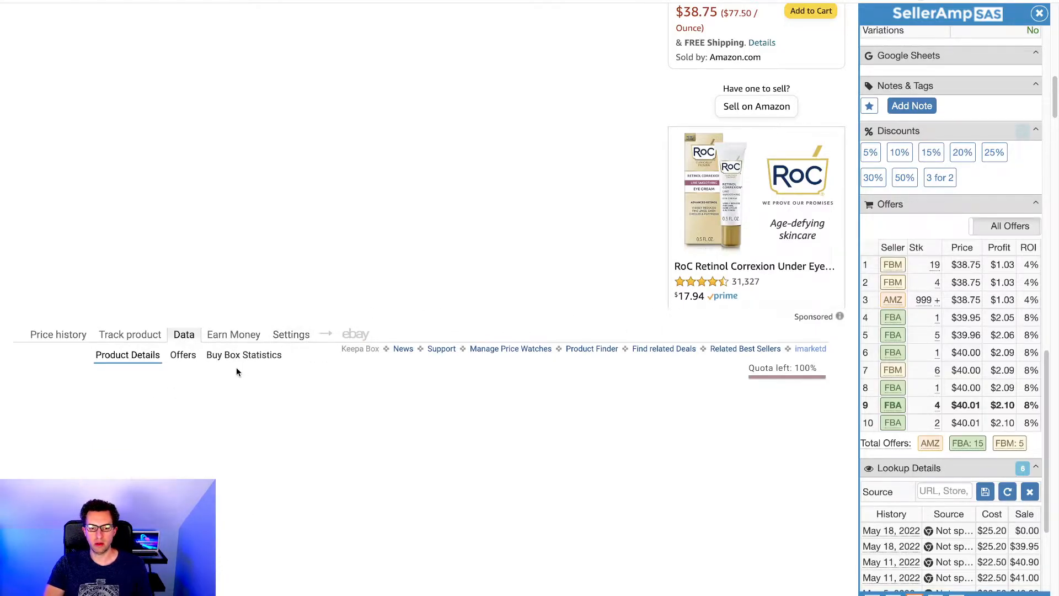
pyautogui.click(182, 356)
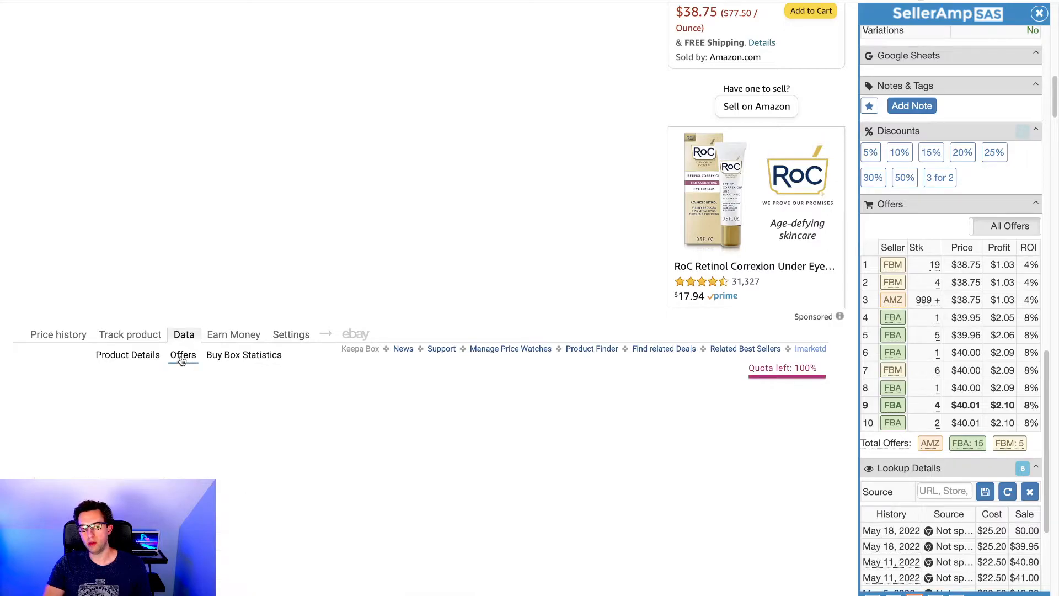
pyautogui.scroll(-5, 348, 315)
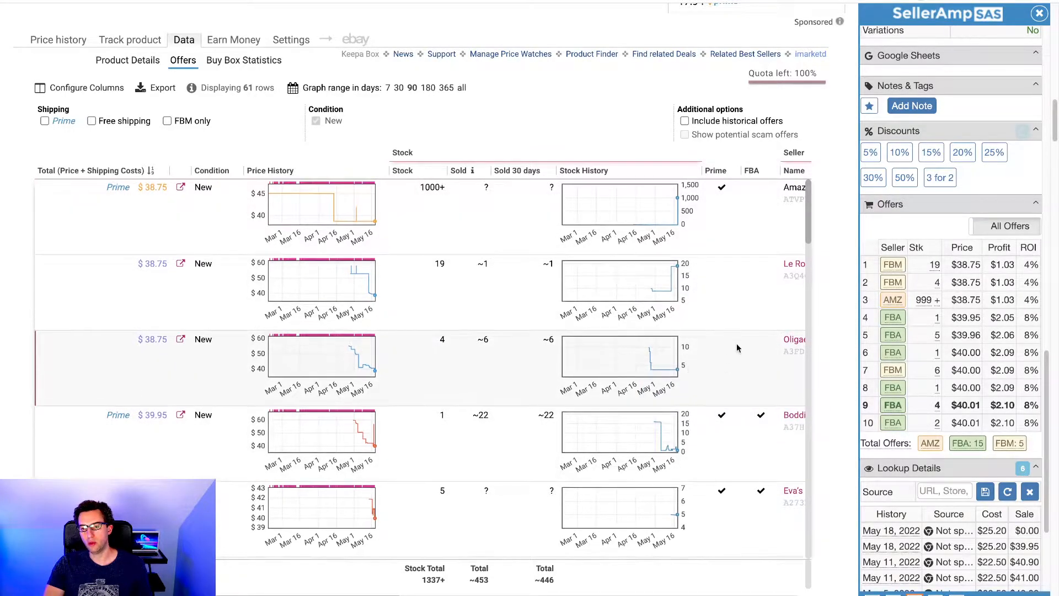
pyautogui.scroll(1, 651, 306)
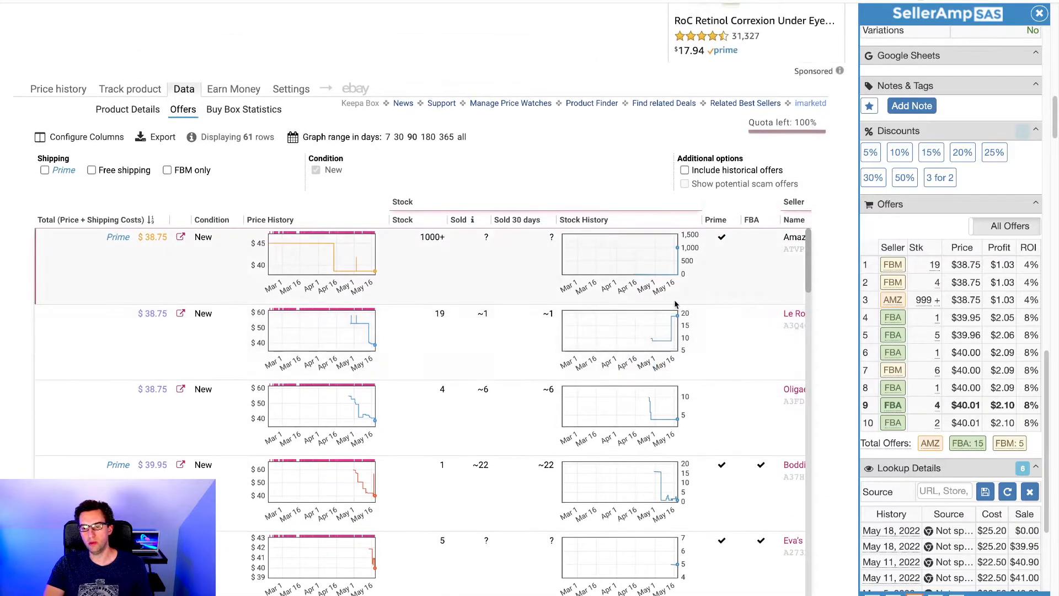
pyautogui.scroll(4, 662, 293)
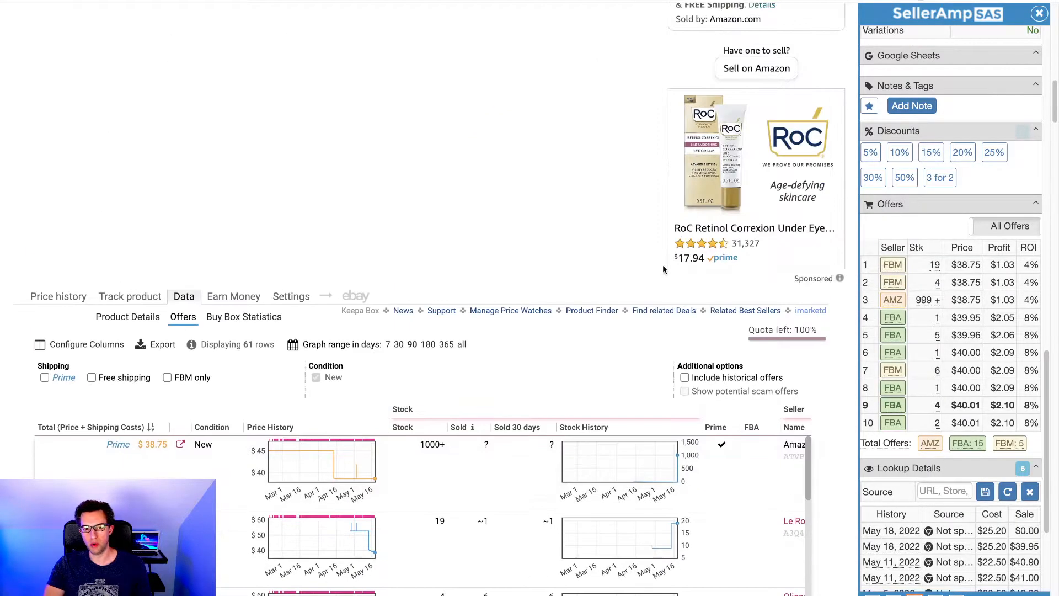
pyautogui.scroll(3, 905, 234)
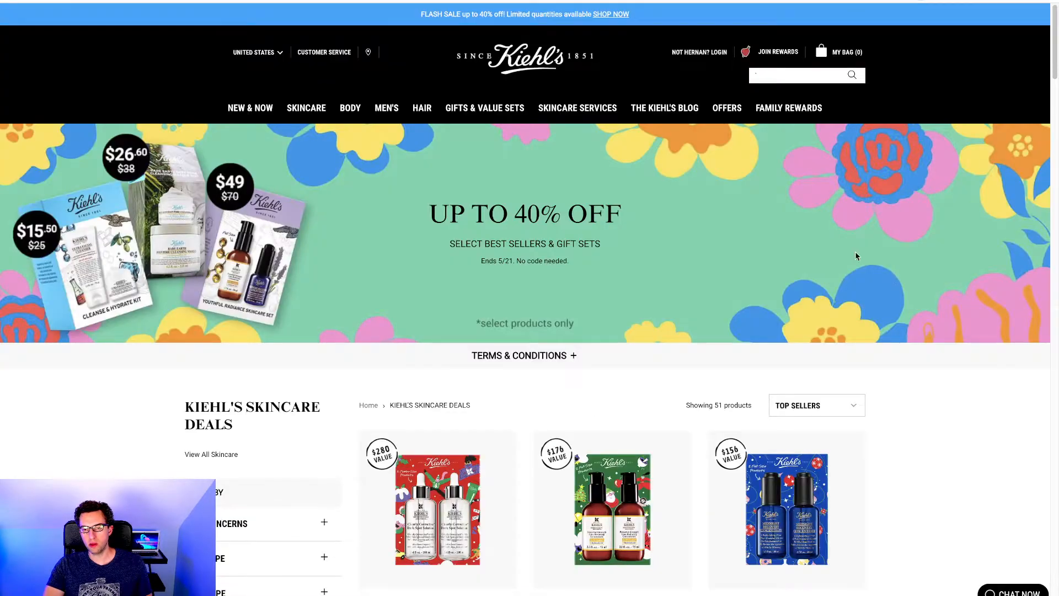
# Switch to Kiehl's skincare deals and browse the discounted sets and products for other resale candidates.
pyautogui.scroll(-4, 827, 249)
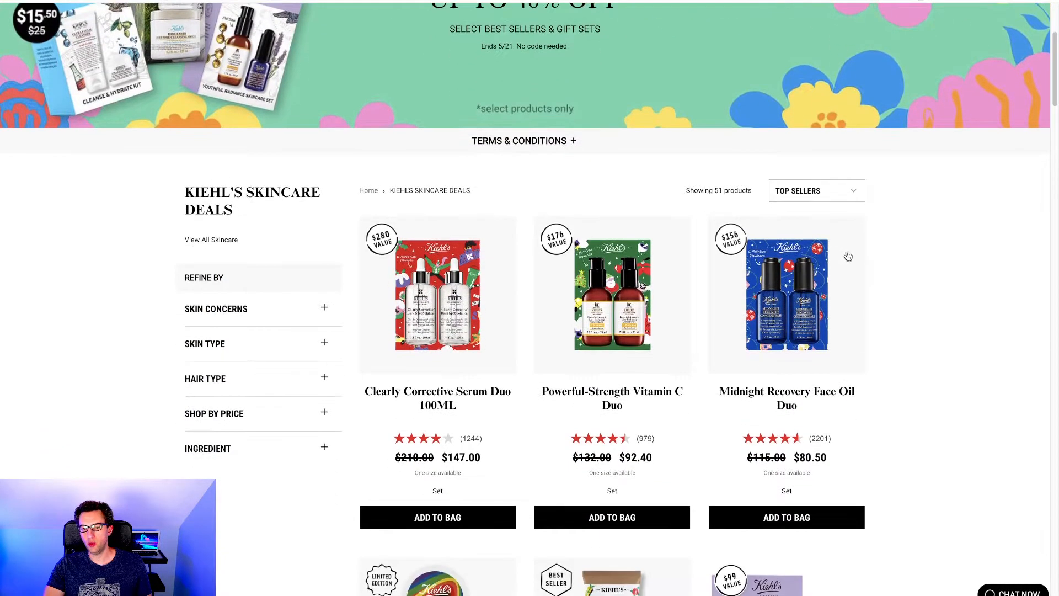
pyautogui.scroll(-3, 839, 253)
pyautogui.scroll(-3, 856, 261)
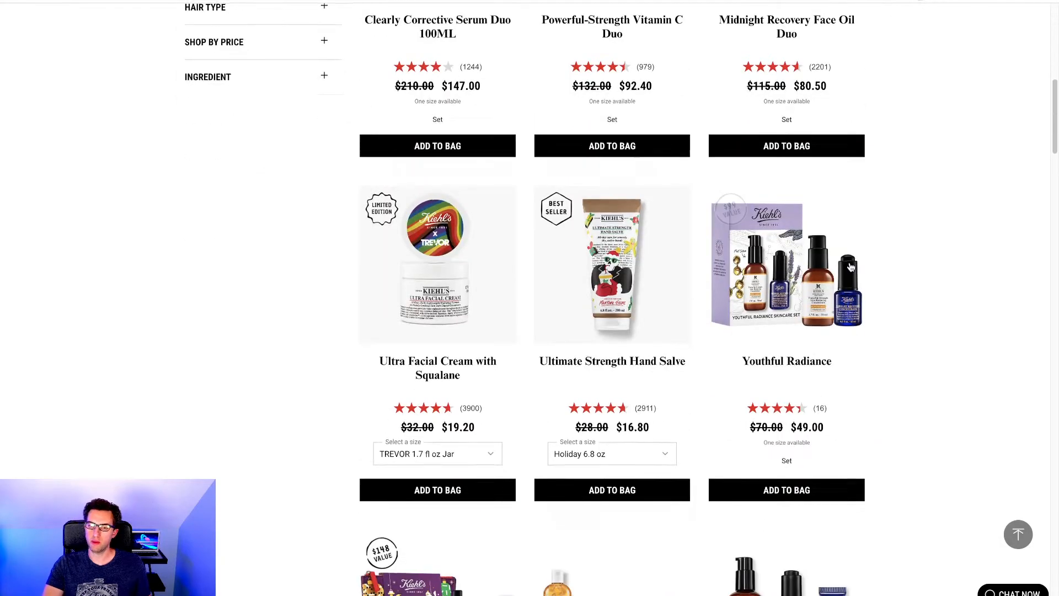
pyautogui.scroll(15, 550, 201)
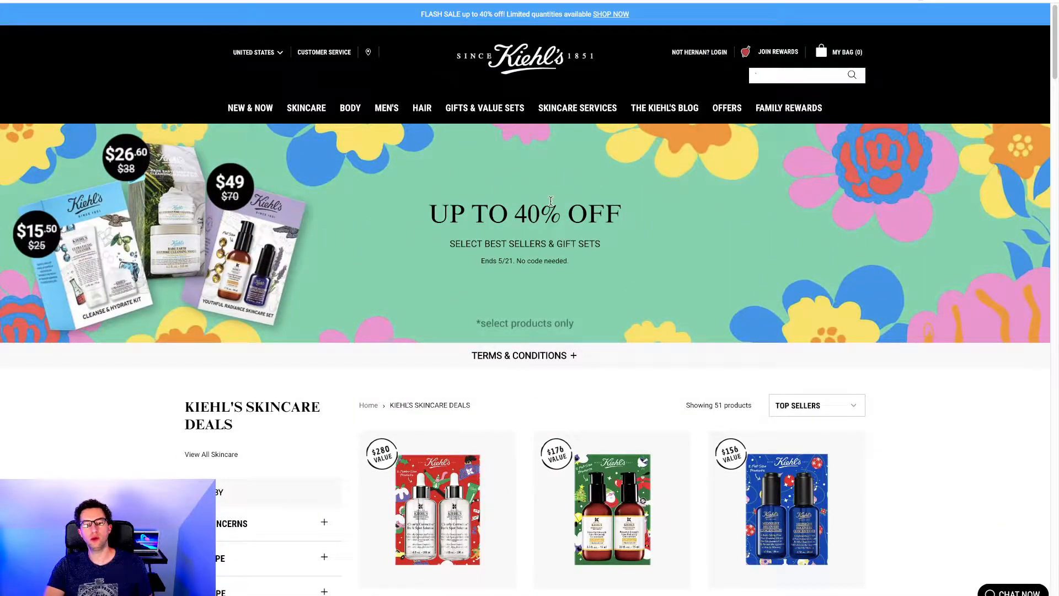
pyautogui.scroll(-8, 550, 202)
pyautogui.scroll(-4, 687, 242)
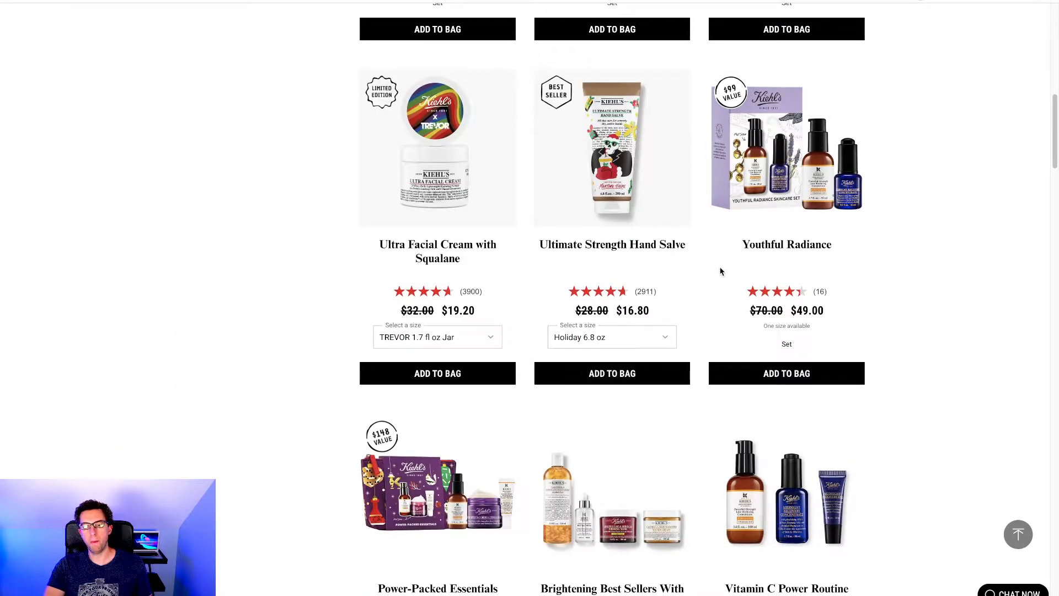
pyautogui.scroll(-1, 737, 272)
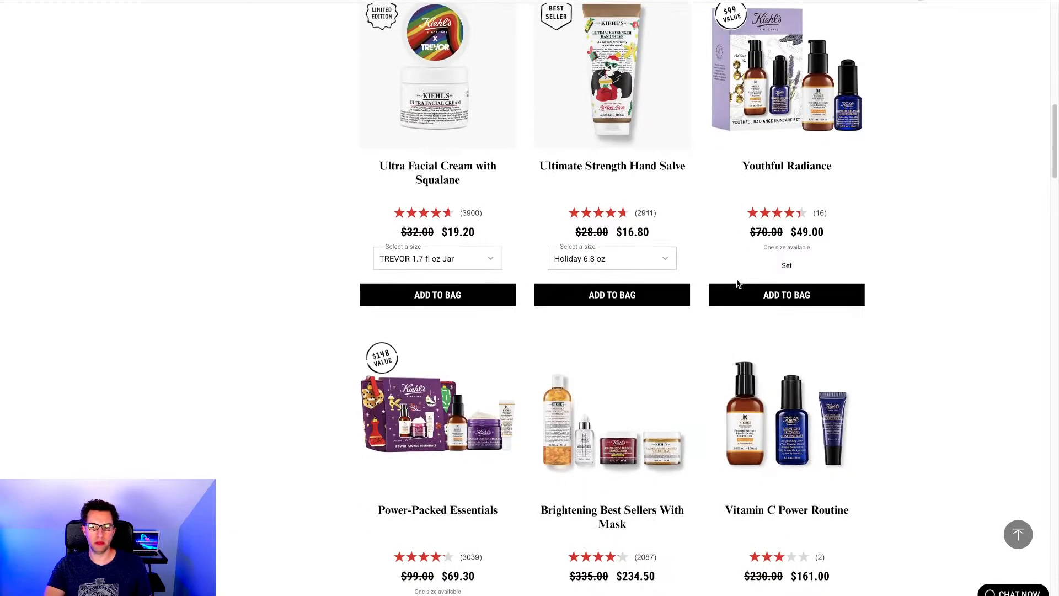
pyautogui.scroll(-1, 739, 285)
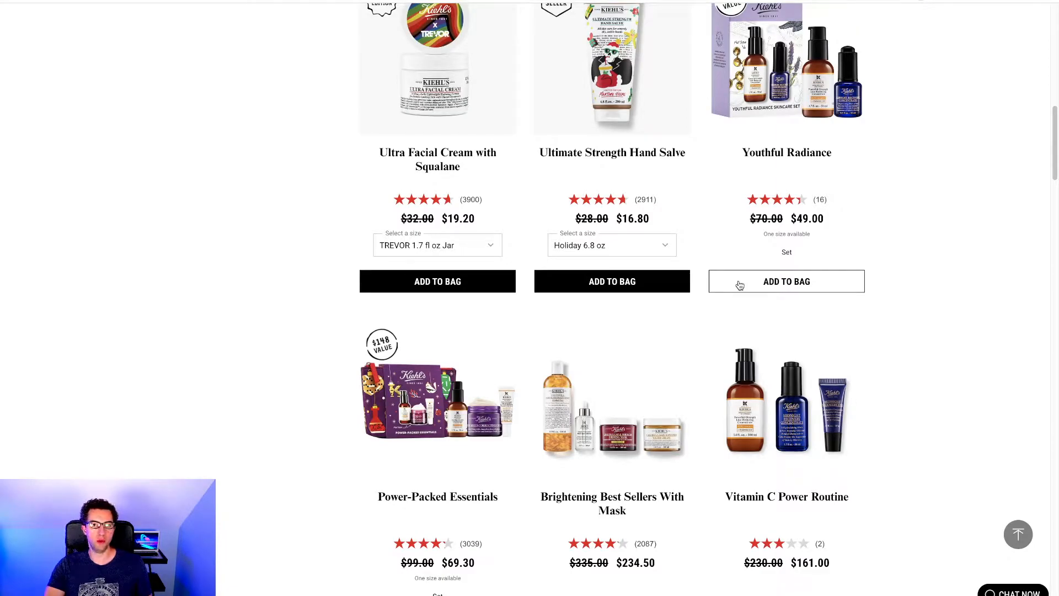
pyautogui.click(793, 281)
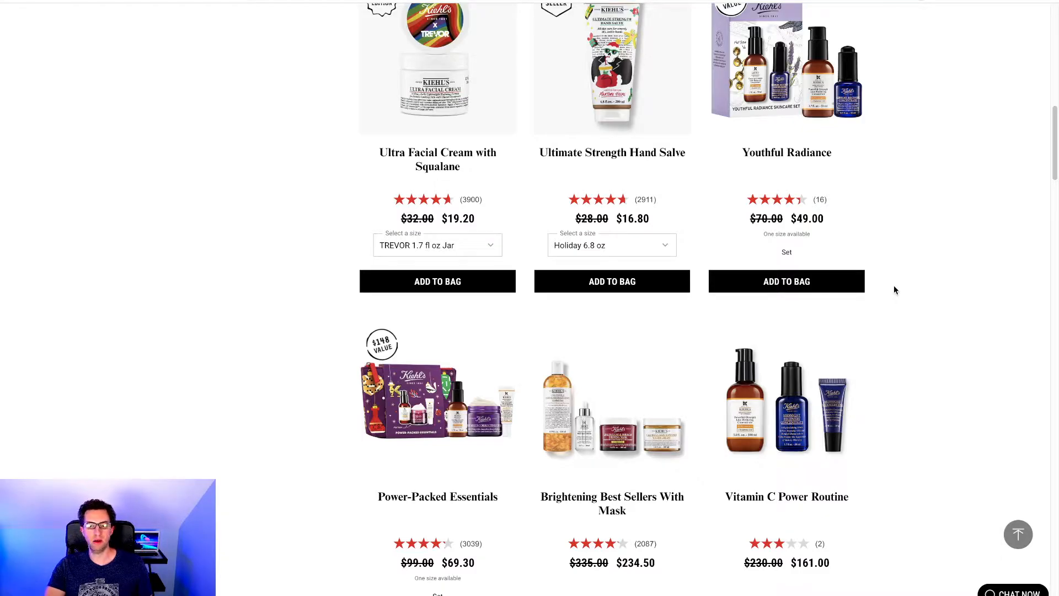
pyautogui.scroll(-3, 893, 291)
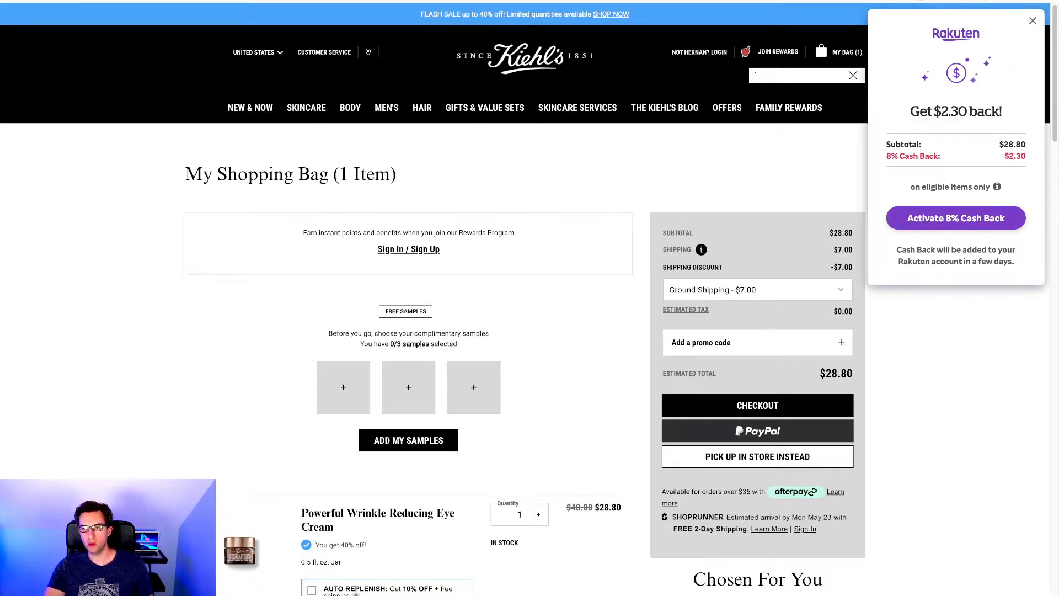
# Activate Rakuten's 8% cash back for the eye cream in Kiehl's shopping bag.
pyautogui.click(964, 220)
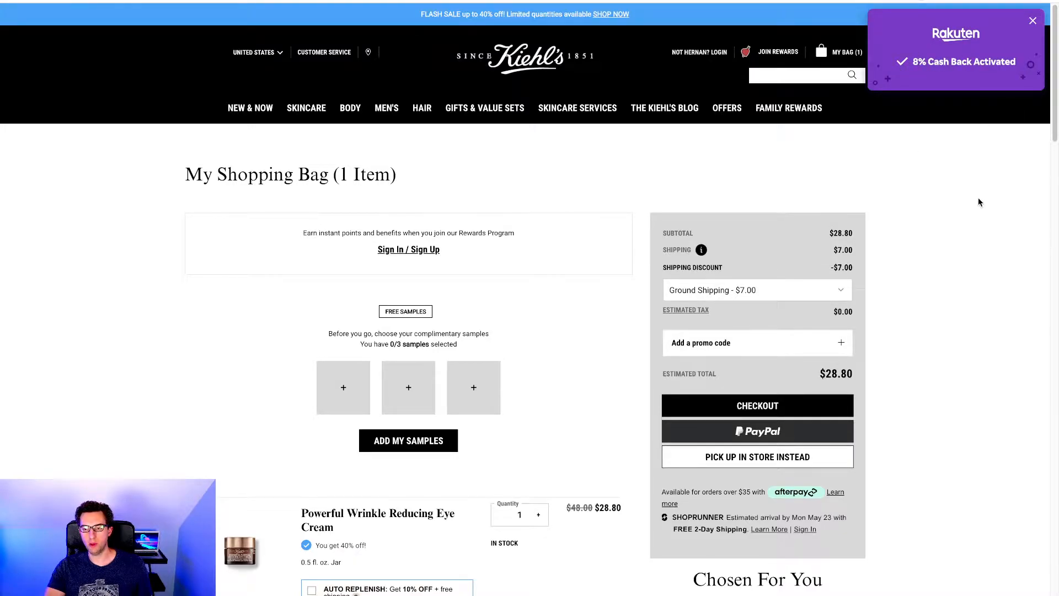
pyautogui.scroll(-1, 908, 219)
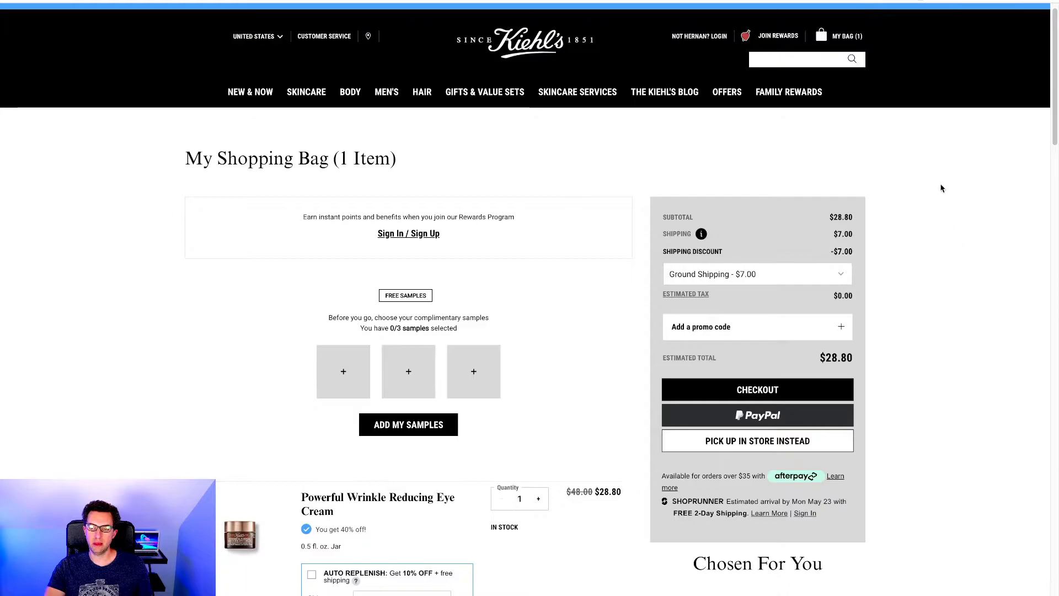
# Switch to Macy's shopping bag, apply the coupon Rakuten found, and check the discount on the order.
pyautogui.click(967, 0)
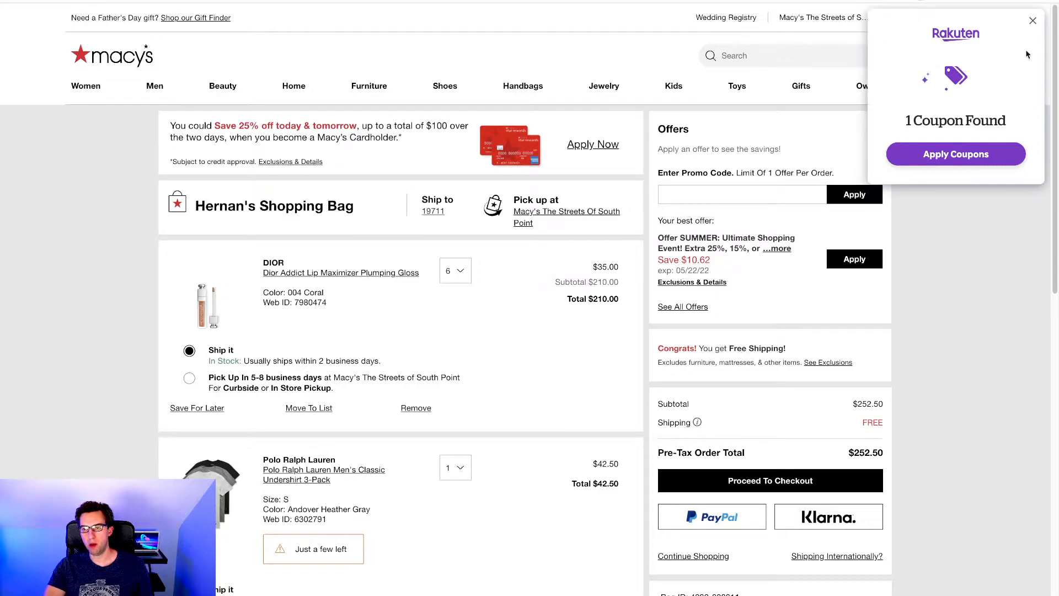
pyautogui.click(966, 157)
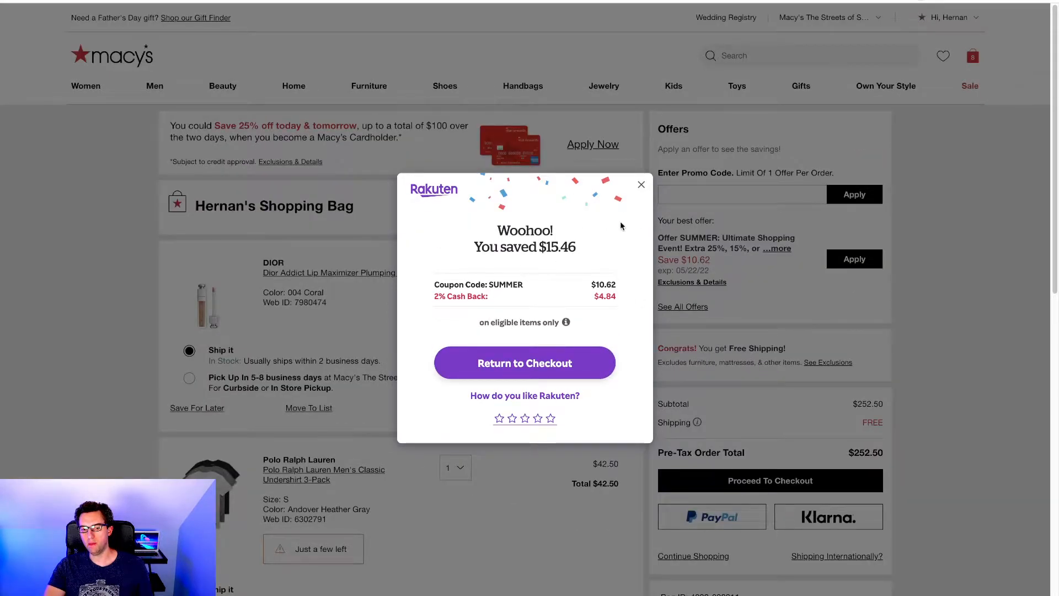
pyautogui.click(641, 184)
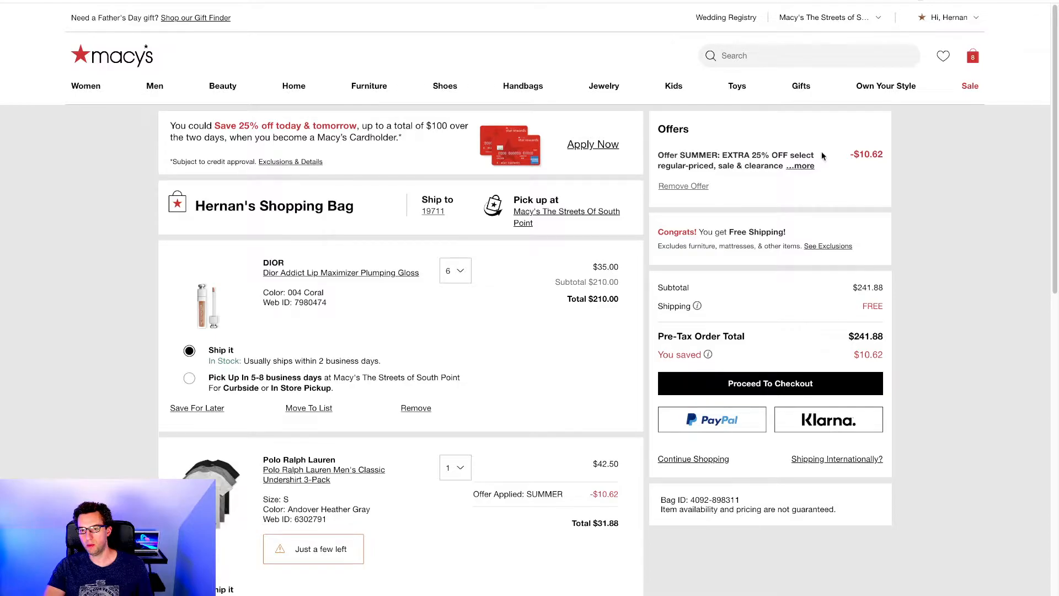
pyautogui.moveTo(856, 155); pyautogui.dragTo(868, 156)
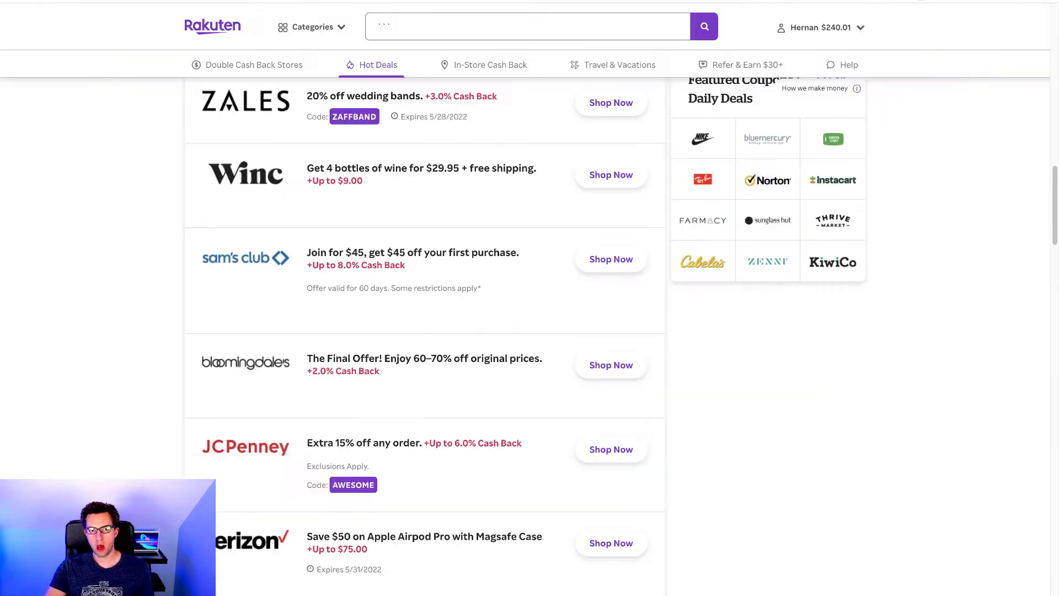
# In Tactical Arbitrage's samsclub.com product search, select the Grocery category and add it to the bulk list.
pyautogui.moveTo(315, 49)
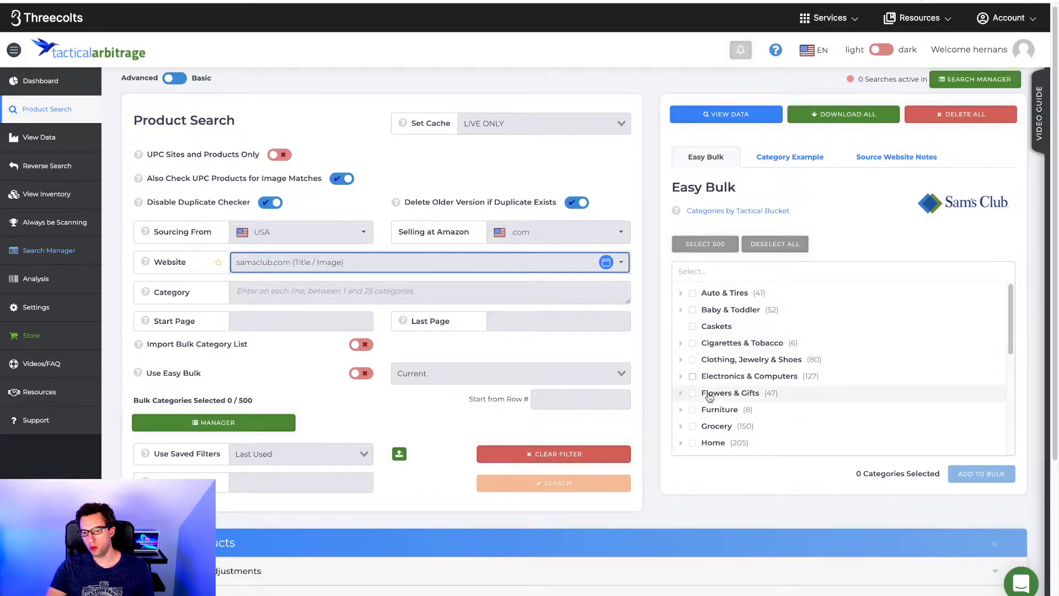
pyautogui.scroll(-1, 707, 361)
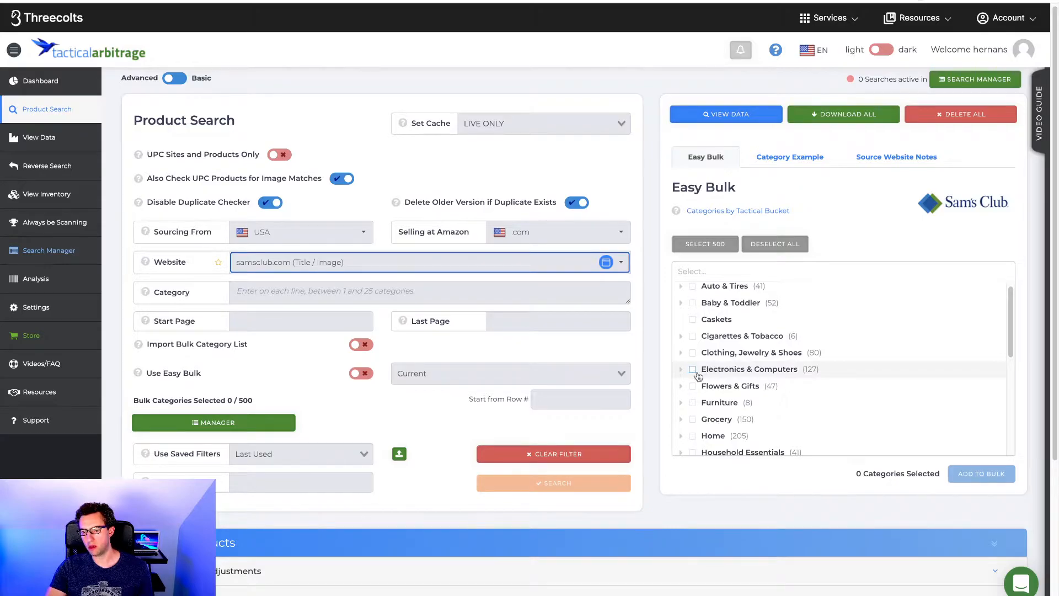
pyautogui.scroll(-1, 694, 424)
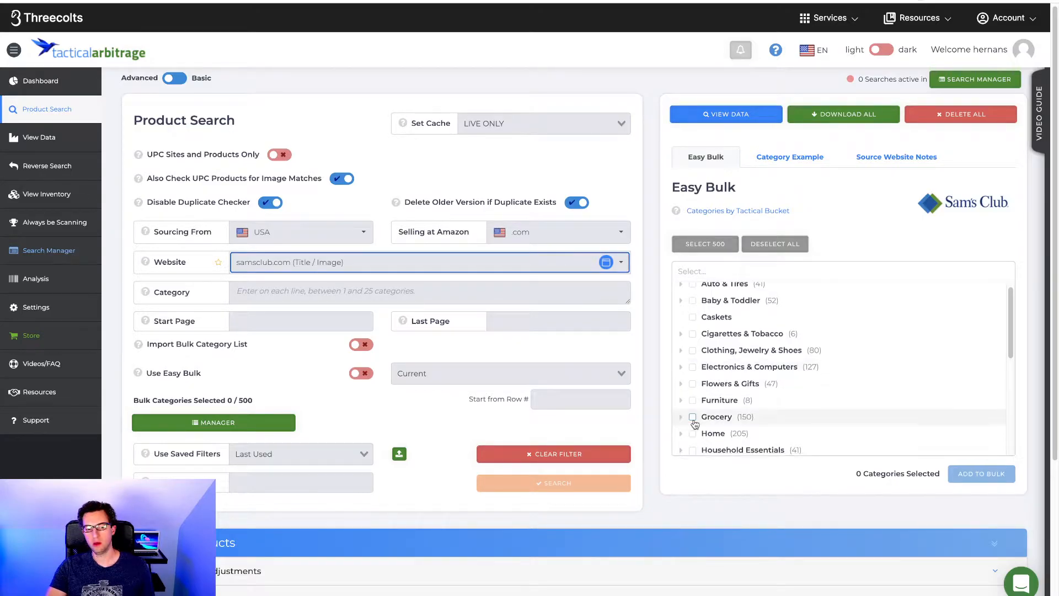
pyautogui.click(692, 419)
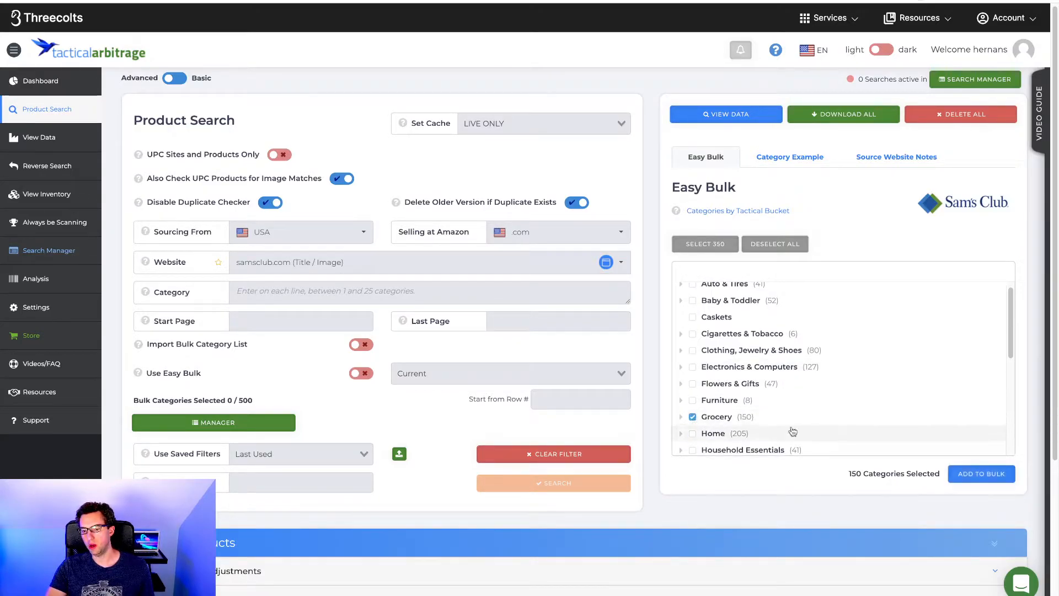
pyautogui.scroll(-2, 881, 389)
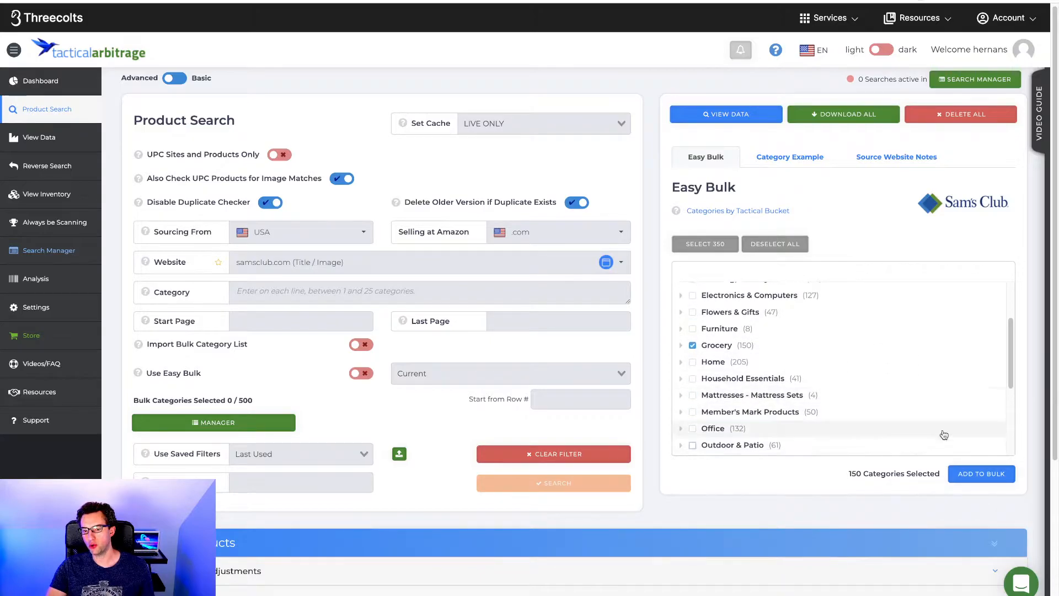
pyautogui.click(979, 483)
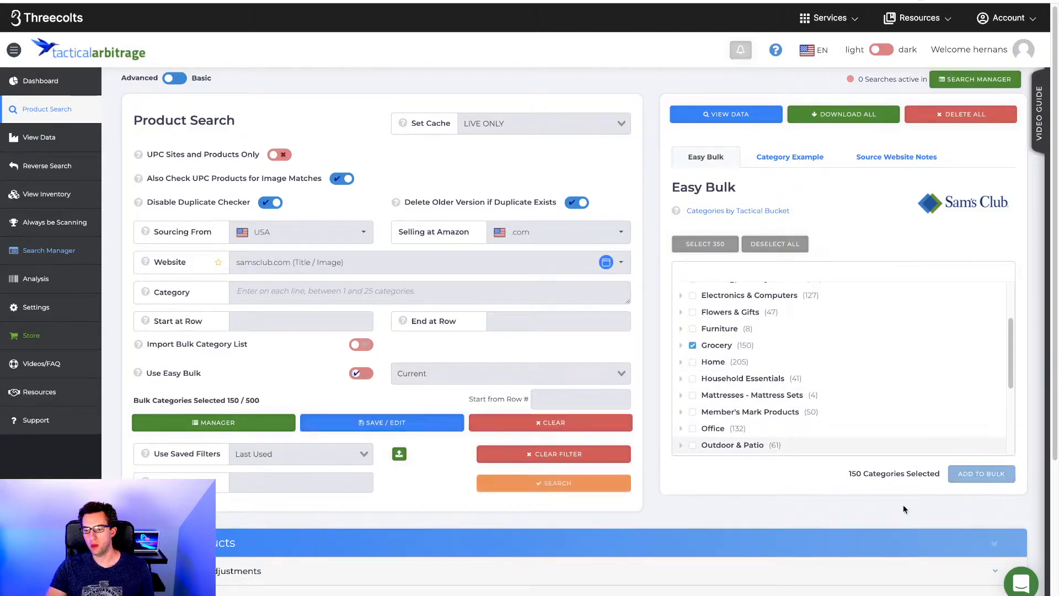
# Name the search "sams club // grocery / 8% off".
pyautogui.click(253, 480)
pyautogui.write('sams club /')
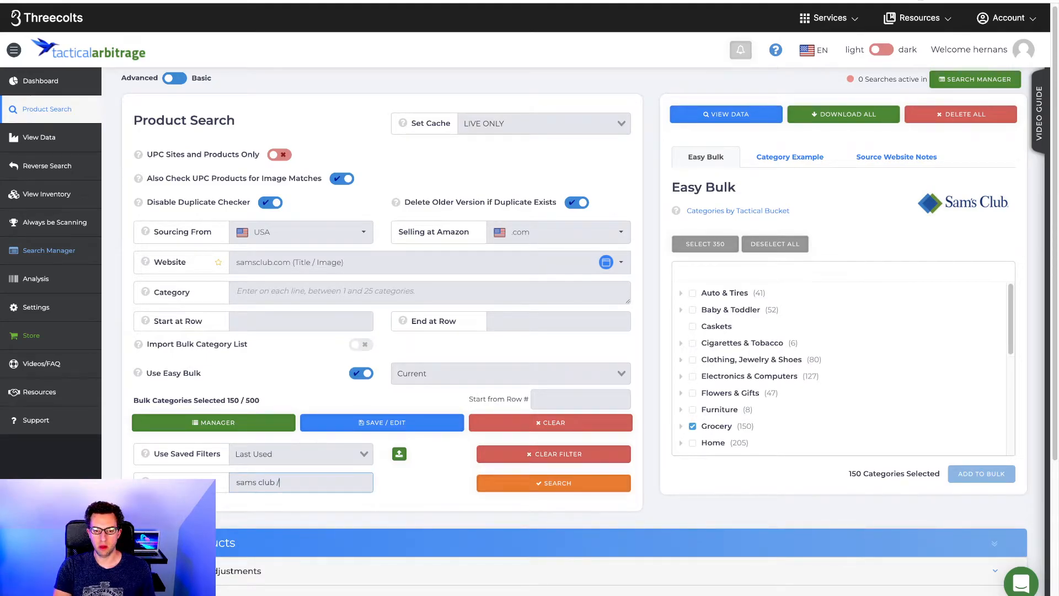
pyautogui.write('/ grocery / 8% off')
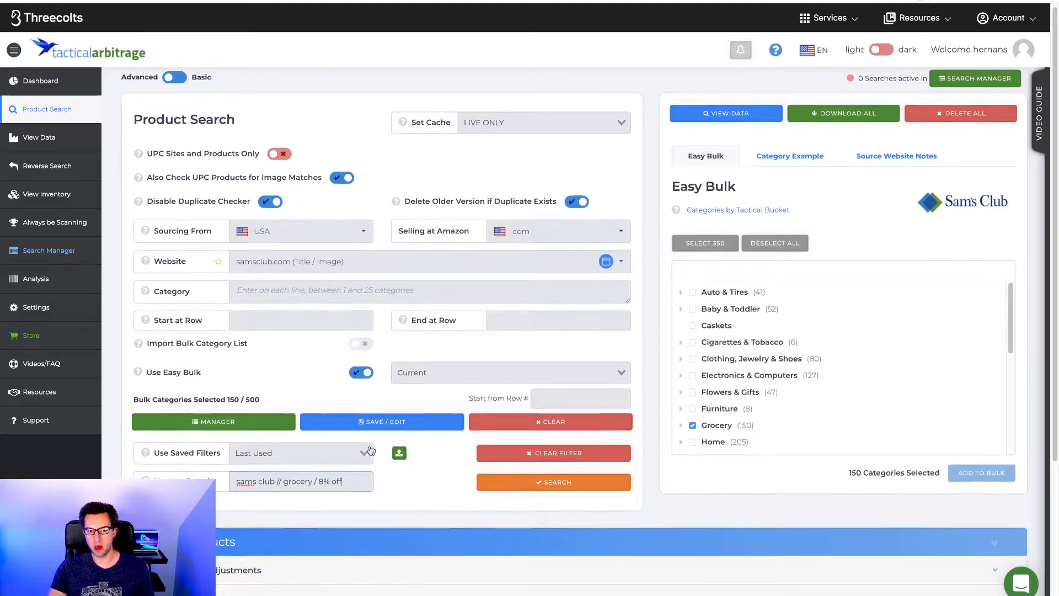
# Expand the product filters' source price adjustments and set the second store price reduction to 10%.
pyautogui.click(243, 542)
pyautogui.click(237, 401)
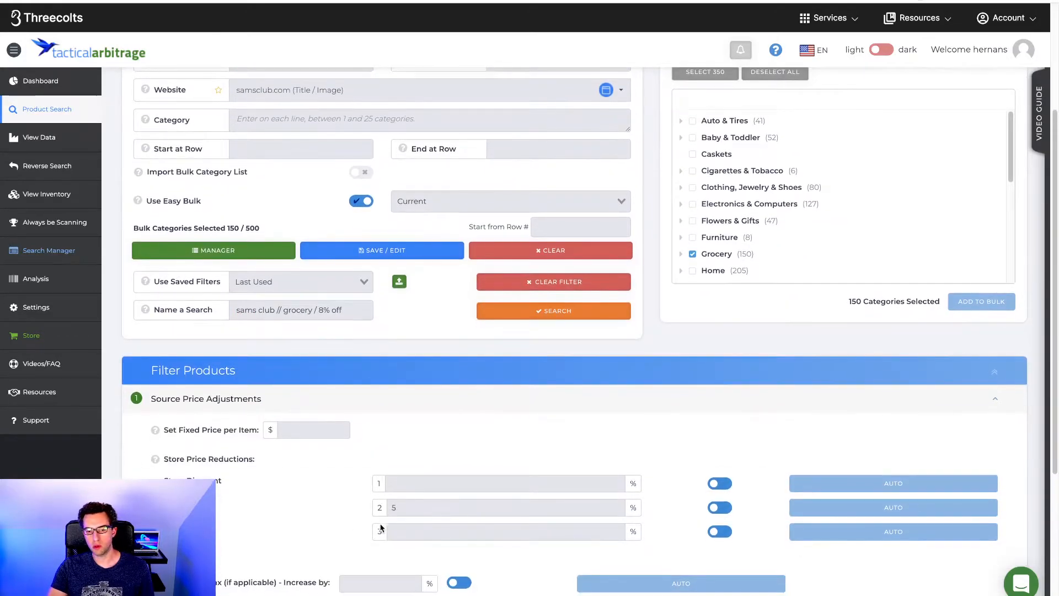
pyautogui.click(410, 507)
pyautogui.write('5')
pyautogui.moveTo(410, 507); pyautogui.dragTo(378, 510)
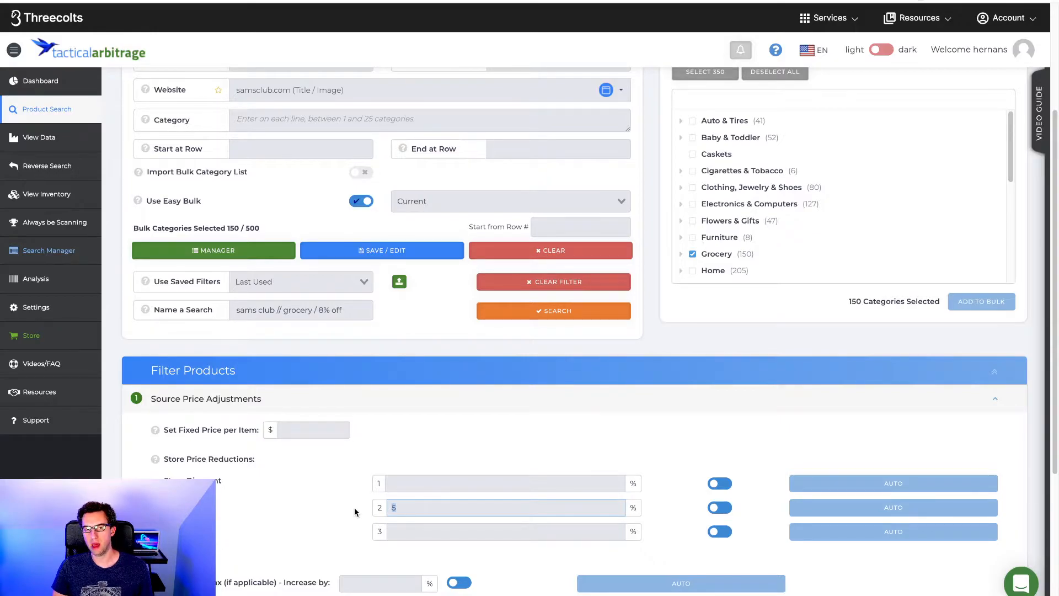
pyautogui.write('10')
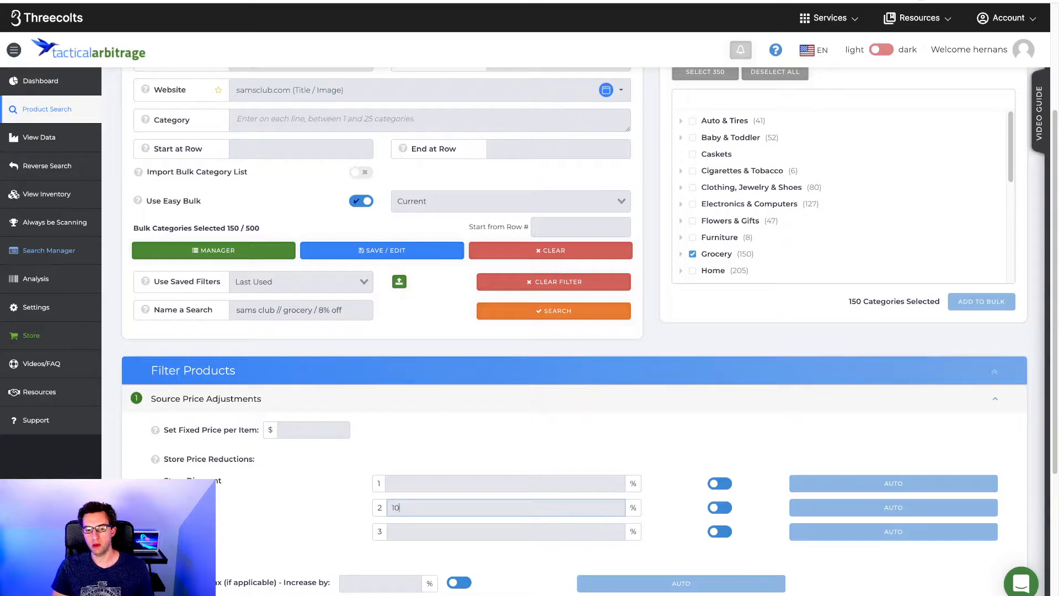
# Review the product filters, expand the Costs / Fees and Profit & ROI sections, and start the Sam's Club search.
pyautogui.scroll(1, 340, 485)
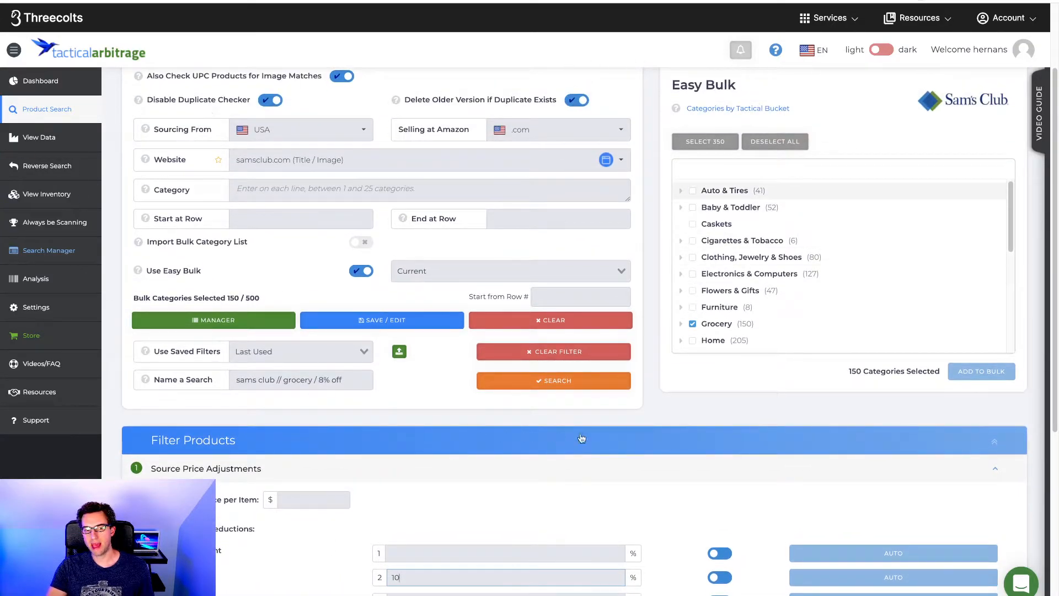
pyautogui.scroll(-1, 552, 381)
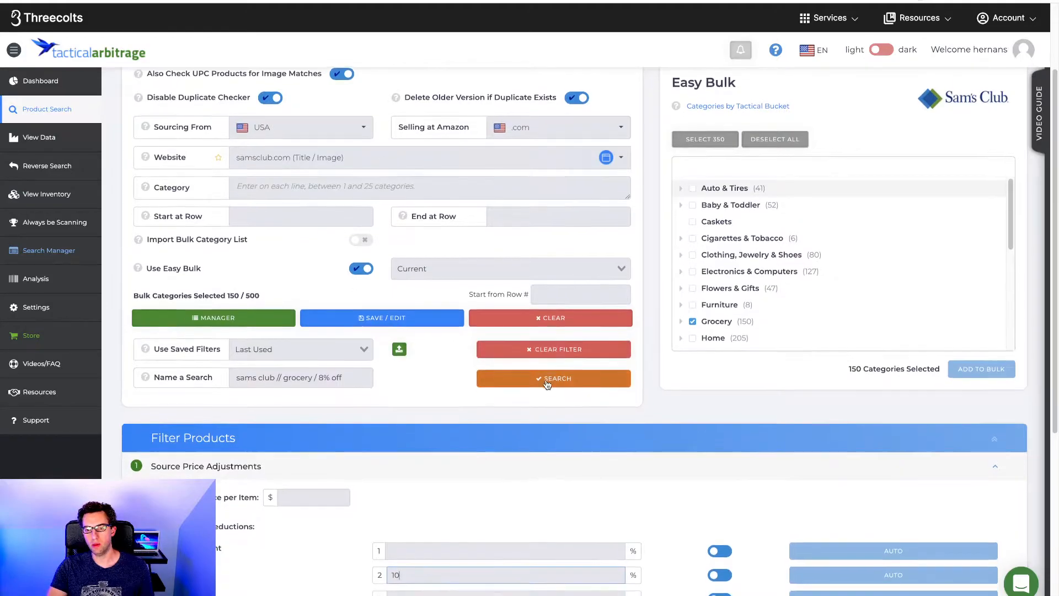
pyautogui.scroll(-1, 598, 383)
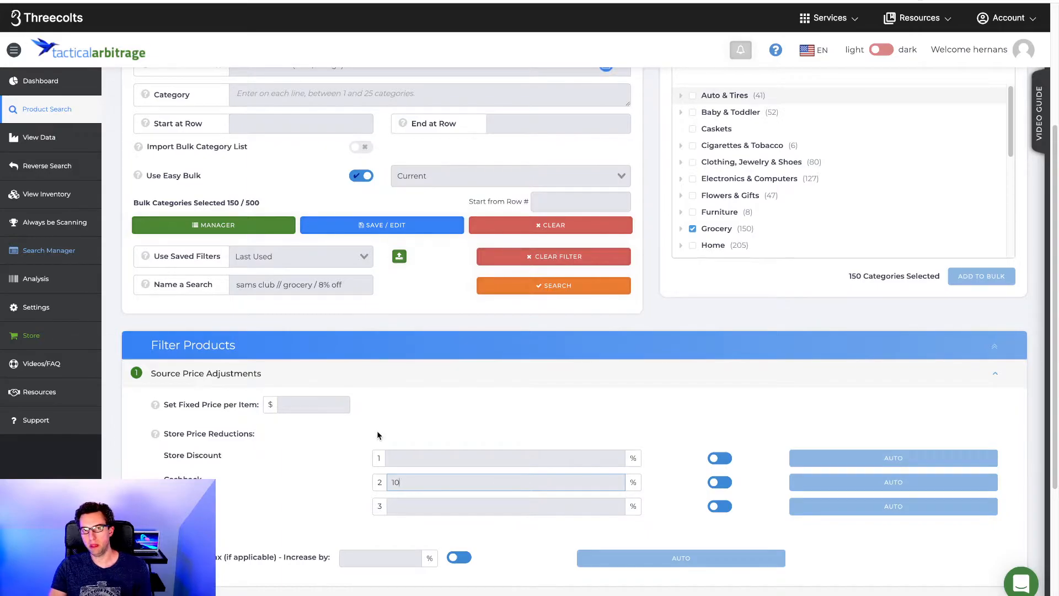
pyautogui.scroll(-4, 386, 437)
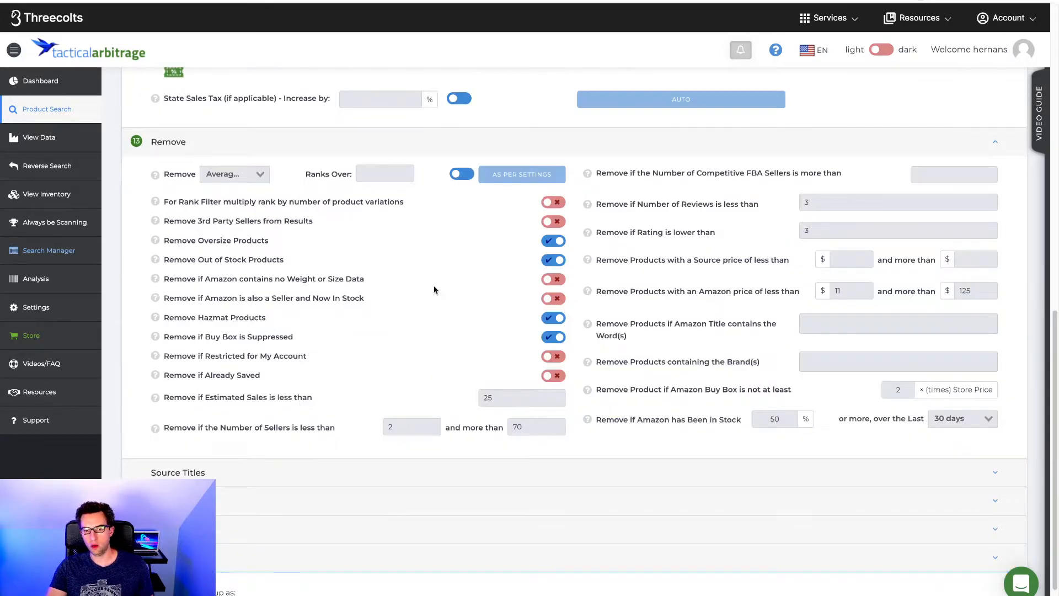
pyautogui.click(281, 500)
pyautogui.scroll(-2, 288, 436)
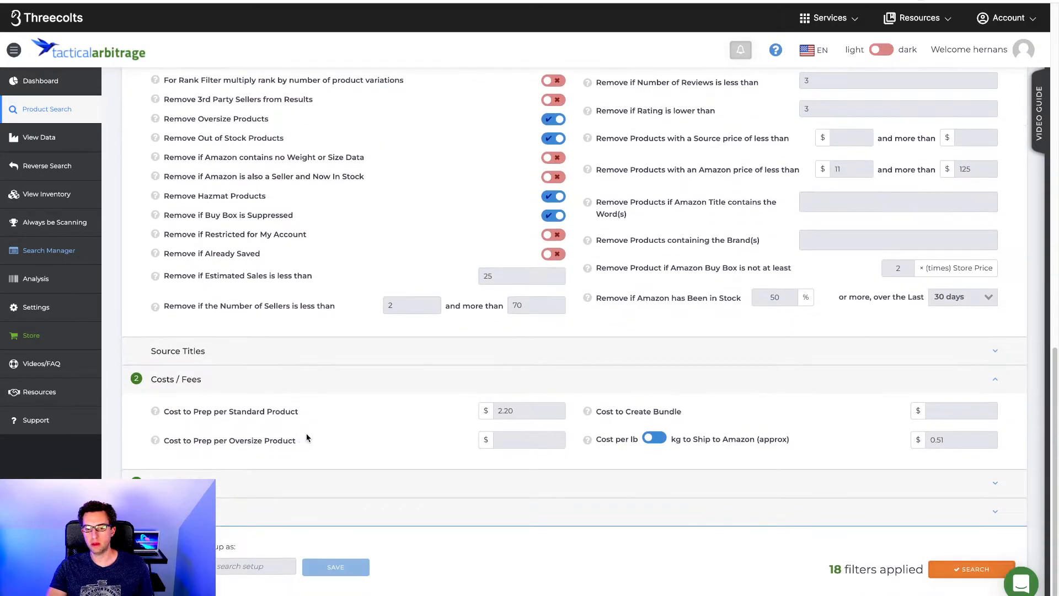
pyautogui.click(243, 483)
pyautogui.scroll(-1, 249, 558)
pyautogui.click(963, 568)
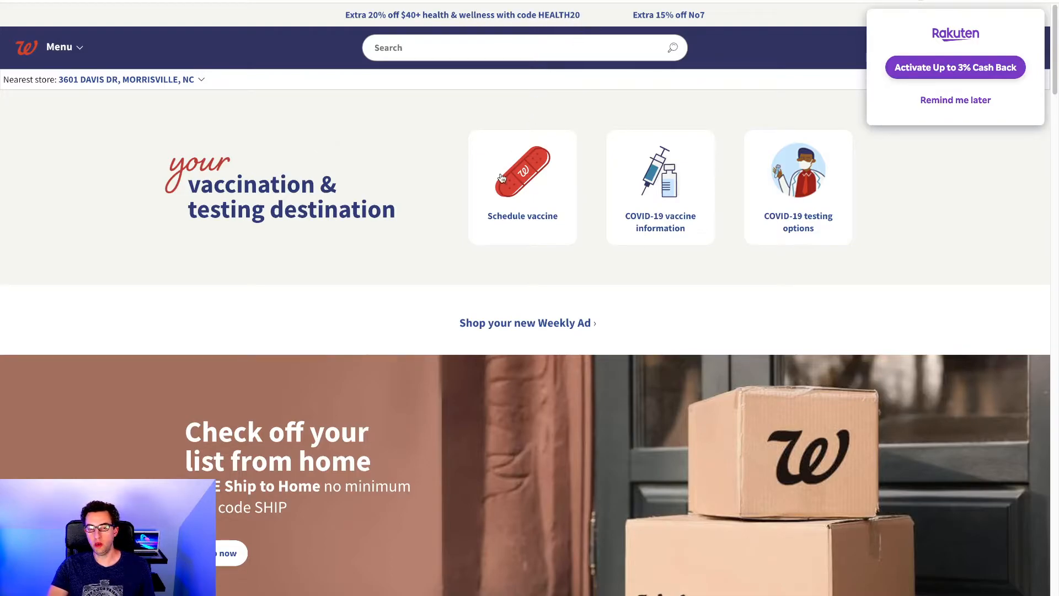
# On the Walgreens site, open the extra 20% off $40+ health & wellness promotion and look through its product categories.
pyautogui.click(498, 19)
pyautogui.scroll(-1, 333, 274)
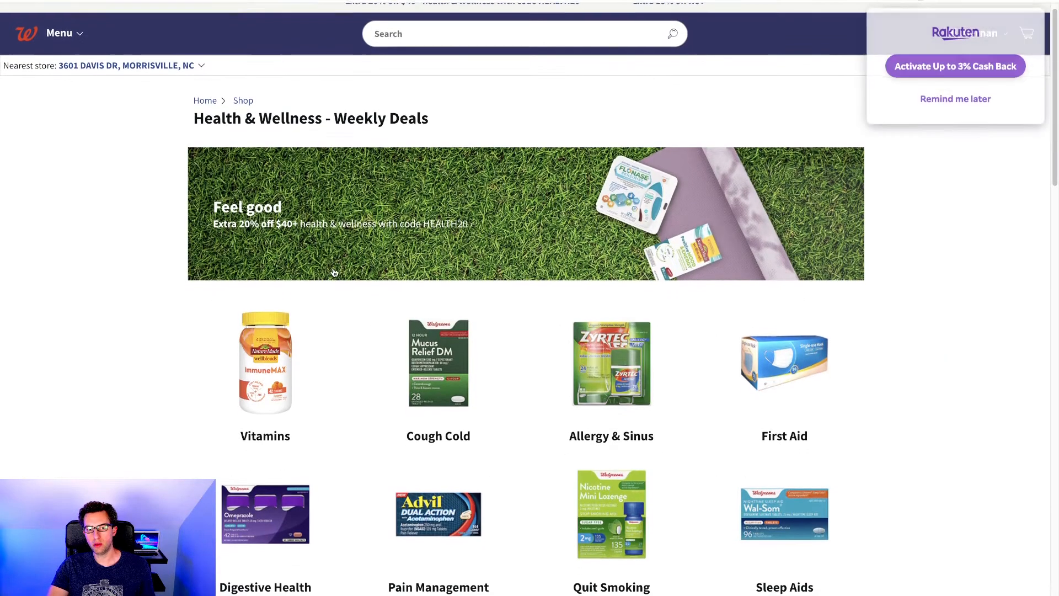
pyautogui.scroll(-1, 333, 274)
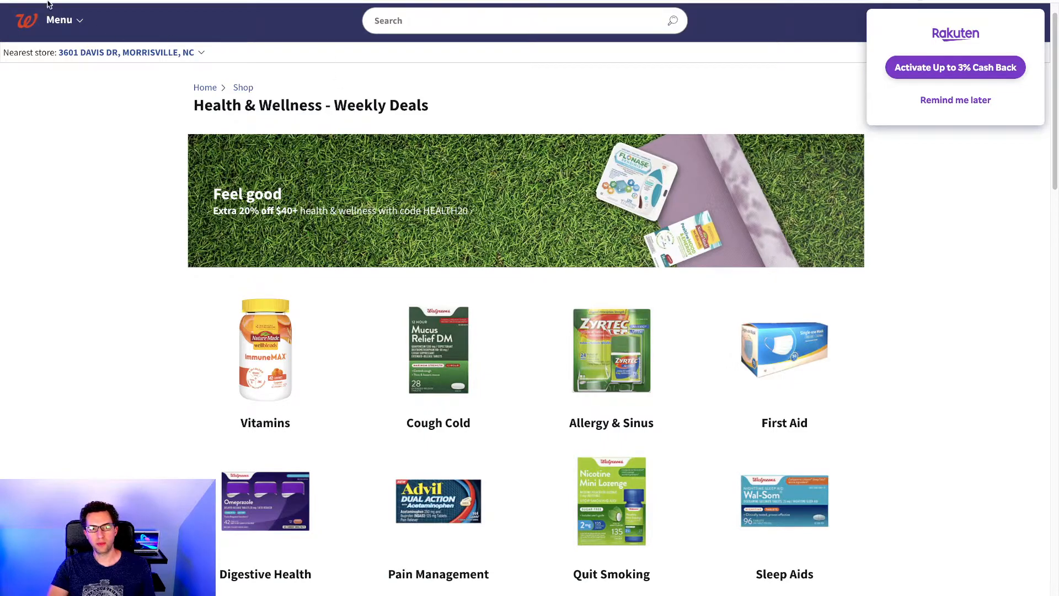
pyautogui.click(14, 1)
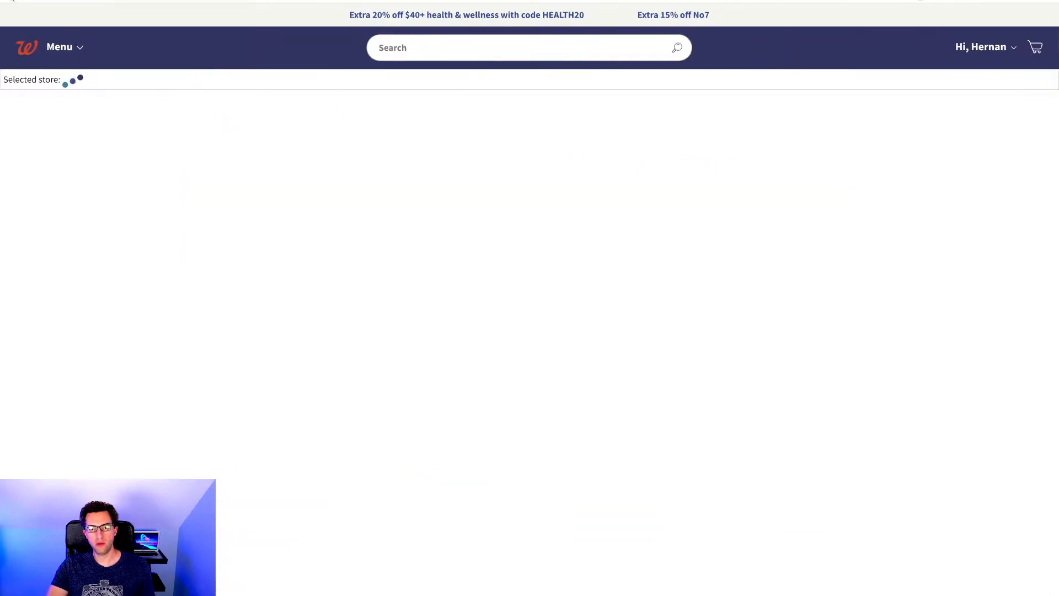
pyautogui.click(40, 1)
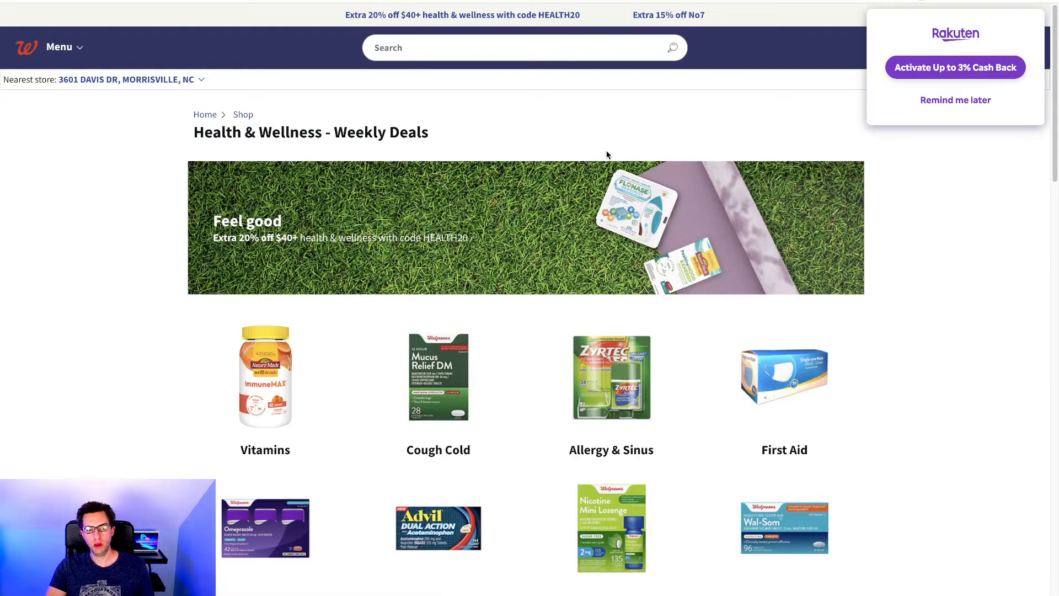
pyautogui.scroll(-10, 606, 155)
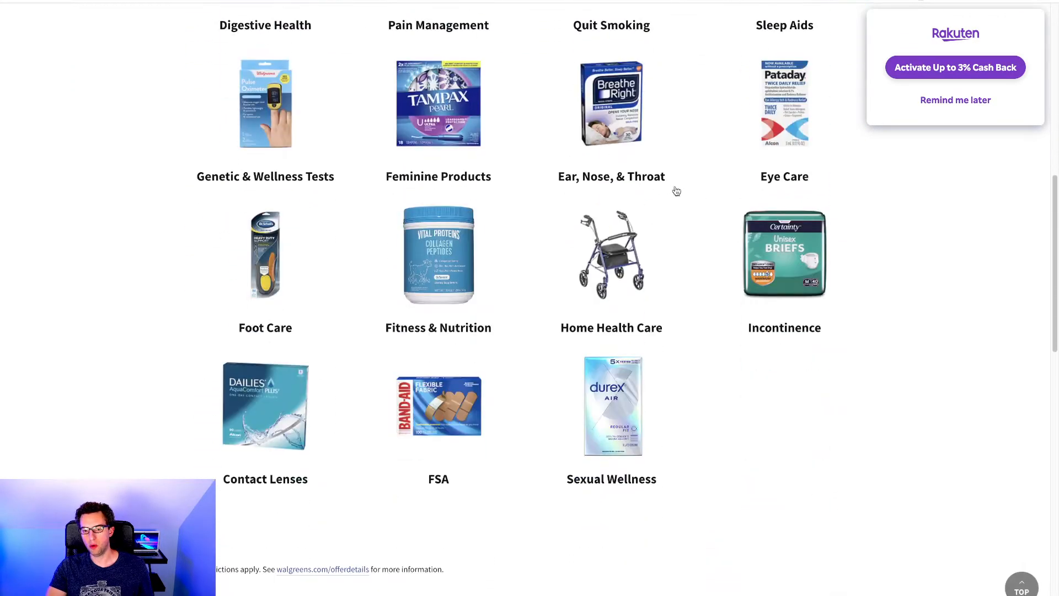
pyautogui.scroll(10, 682, 196)
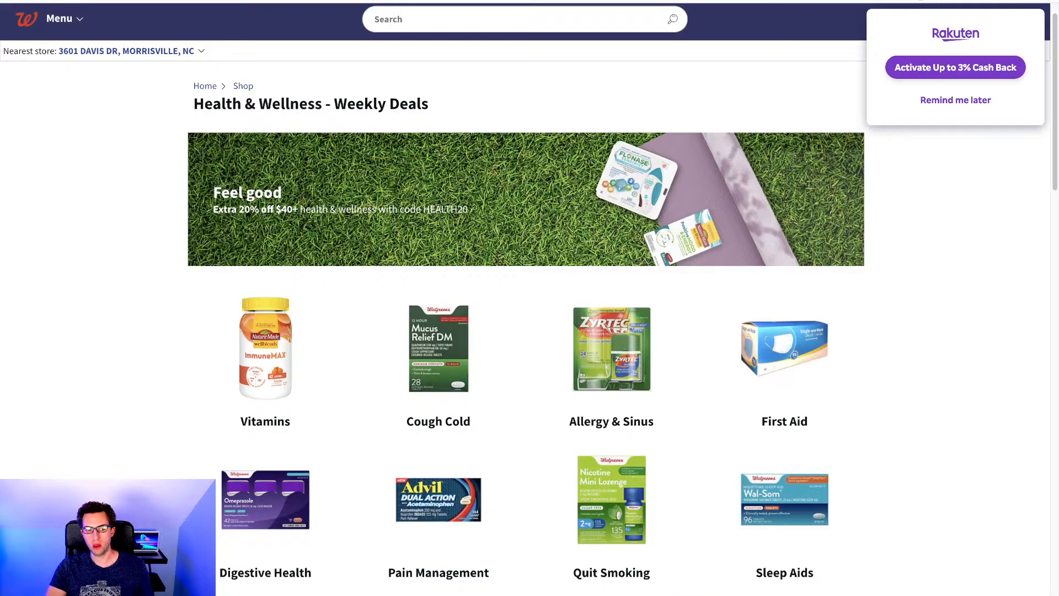
# Switch to Tactical Arbitrage's product search and set the source website to walgreens.com (UPC / EAN).
pyautogui.hotkey('ctrl', 'Tab')
pyautogui.click(285, 267)
pyautogui.write('walgre')
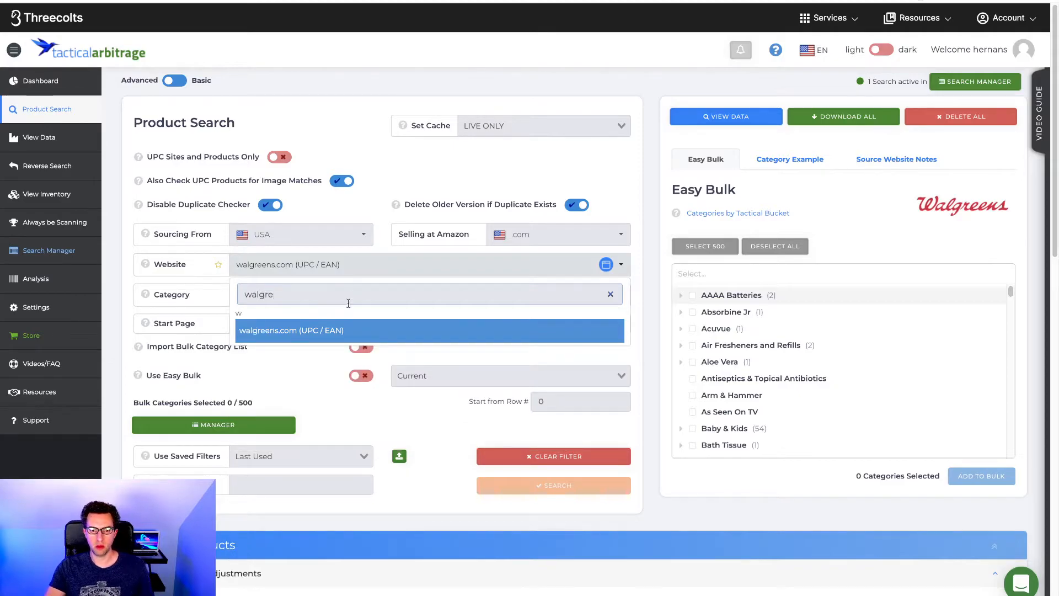
pyautogui.click(344, 331)
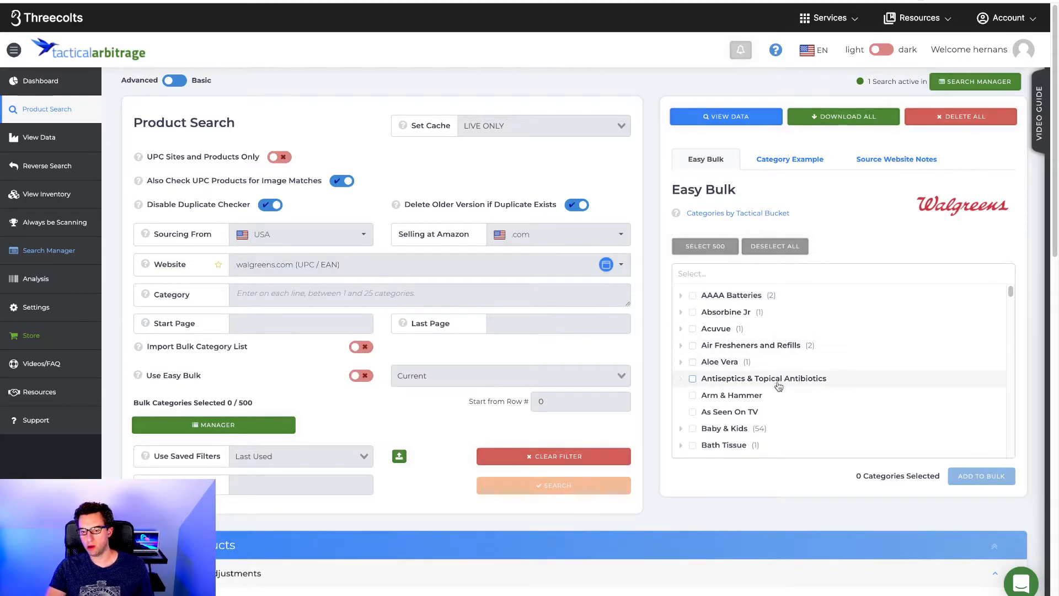
# Find the Vitamins & Supplements category in the Walgreens Easy Bulk list and select it.
pyautogui.scroll(-5, 779, 386)
pyautogui.scroll(-5, 772, 386)
pyautogui.scroll(-20, 770, 387)
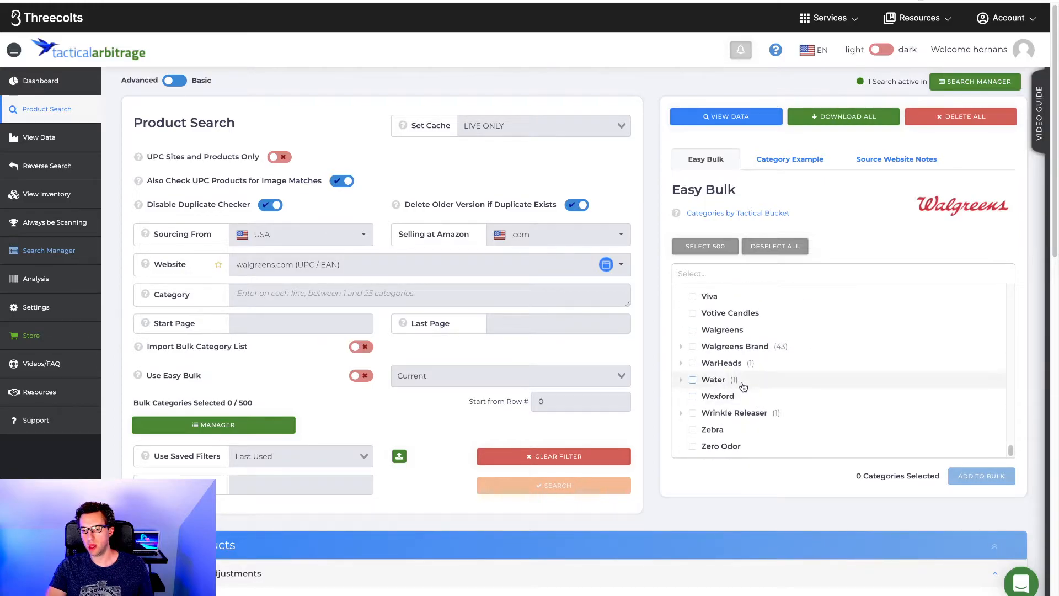
pyautogui.scroll(3, 716, 380)
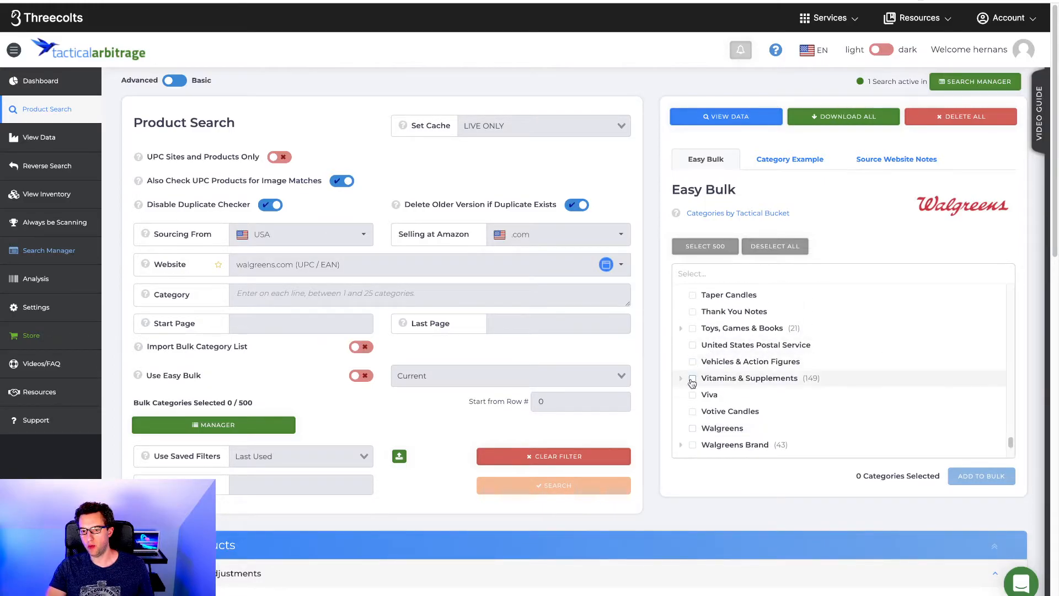
pyautogui.click(692, 379)
# Also select the Fitness & Nutrition category and add the selected Walgreens categories to the bulk list.
pyautogui.scroll(8, 733, 375)
pyautogui.scroll(2, 733, 375)
pyautogui.write('`')
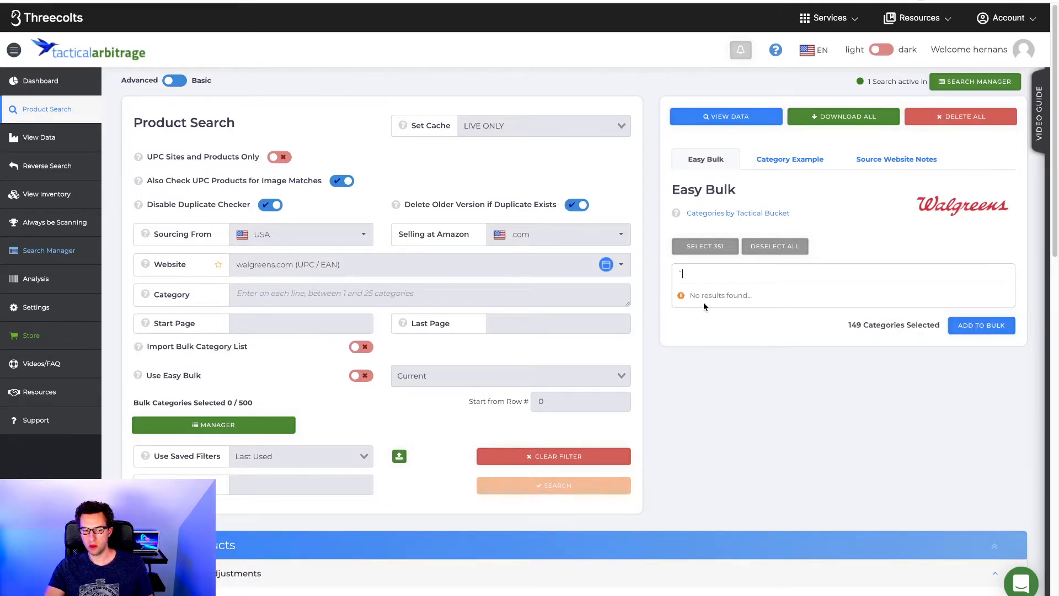
pyautogui.press('BackSpace')
pyautogui.scroll(-3, 727, 364)
pyautogui.scroll(-10, 729, 368)
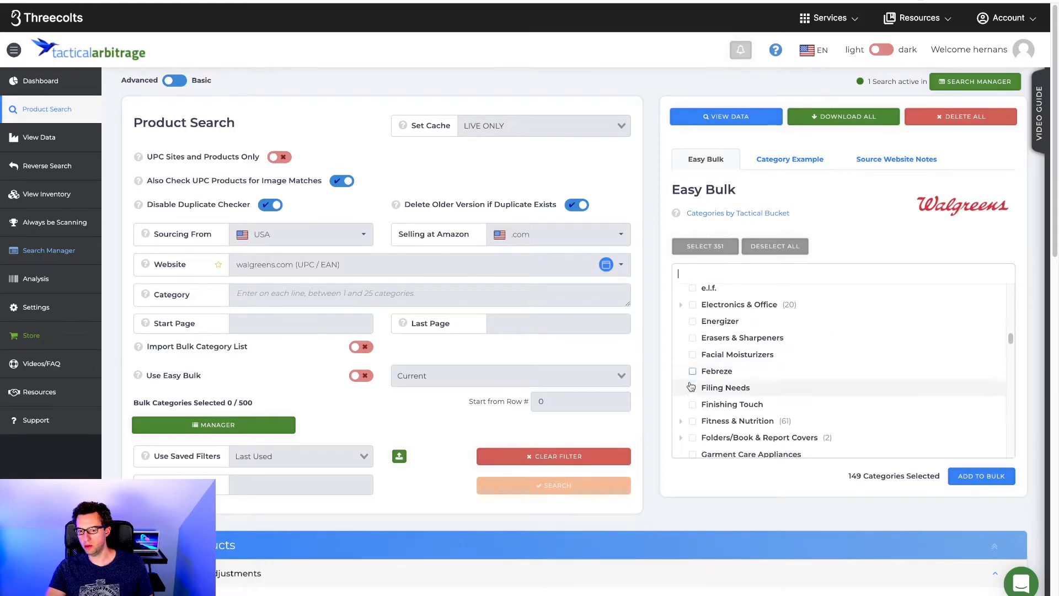
pyautogui.click(692, 421)
pyautogui.scroll(-15, 803, 374)
pyautogui.click(985, 478)
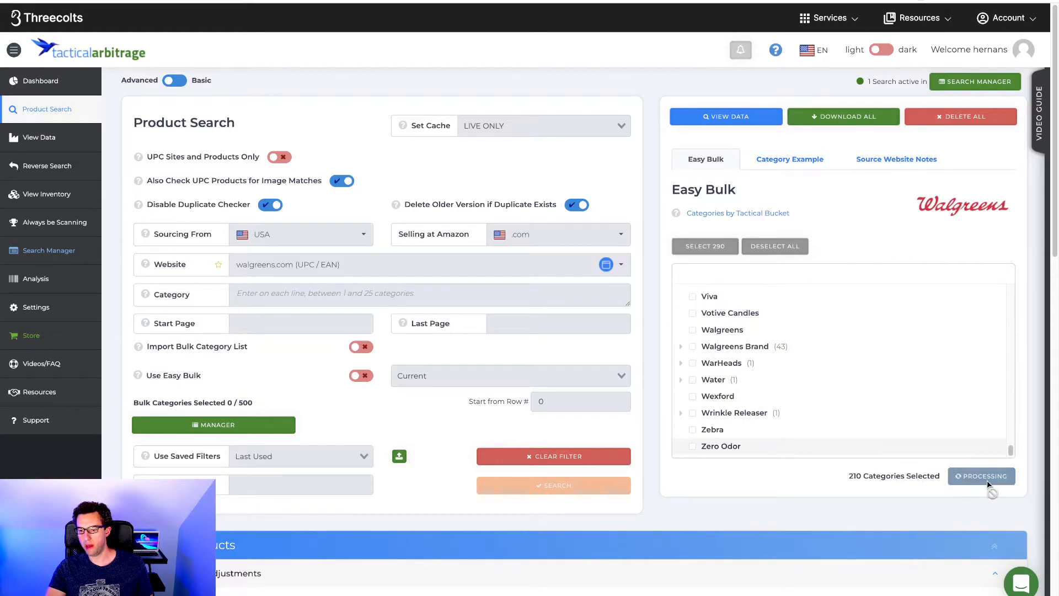
# Name the search "walgreens / 20% off".
pyautogui.scroll(-2, 332, 434)
pyautogui.click(300, 396)
pyautogui.write('walgreens / 20% off')
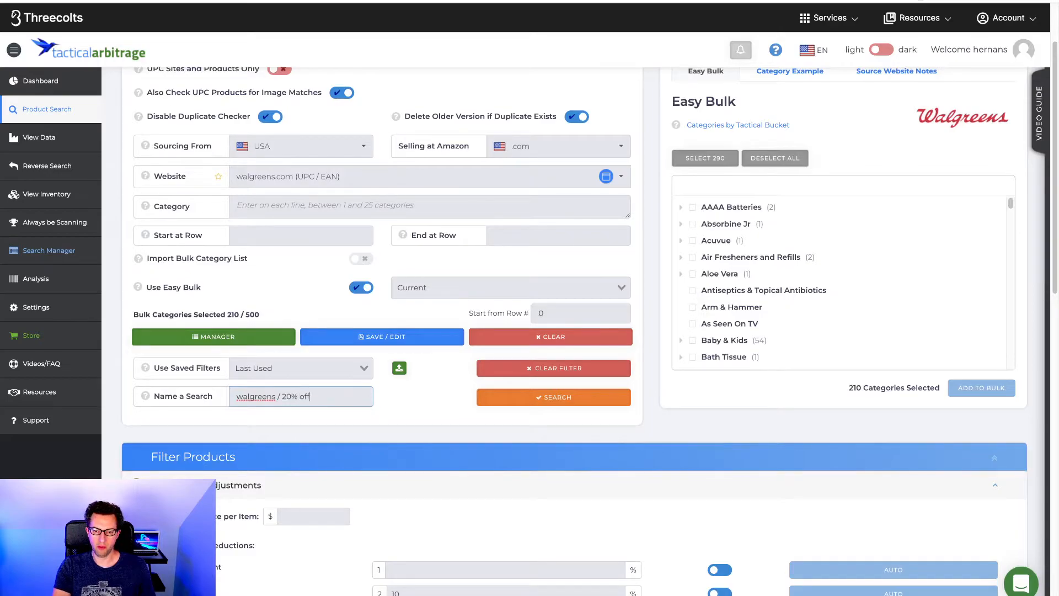
# In the source price adjustments, set the store discount to 20% and the cashback to 5%.
pyautogui.scroll(-4, 428, 382)
pyautogui.moveTo(428, 383); pyautogui.dragTo(381, 384)
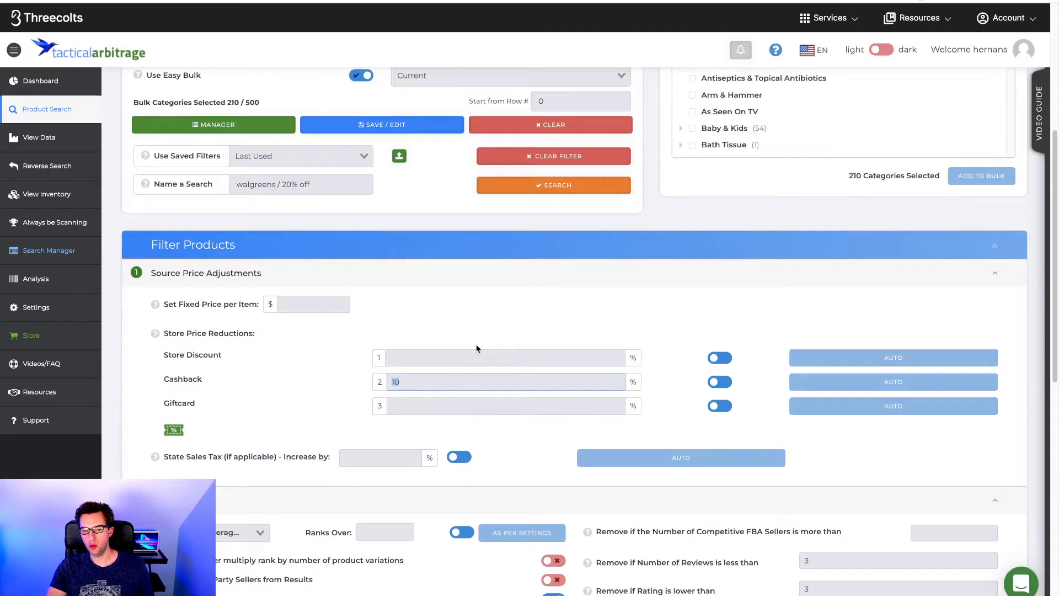
pyautogui.write('20')
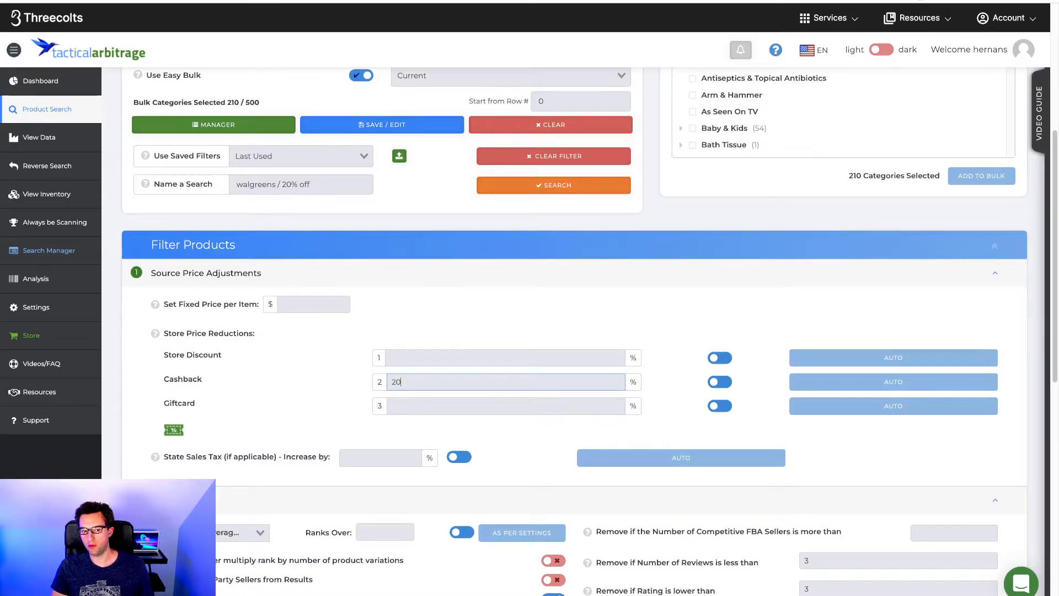
pyautogui.click(451, 362)
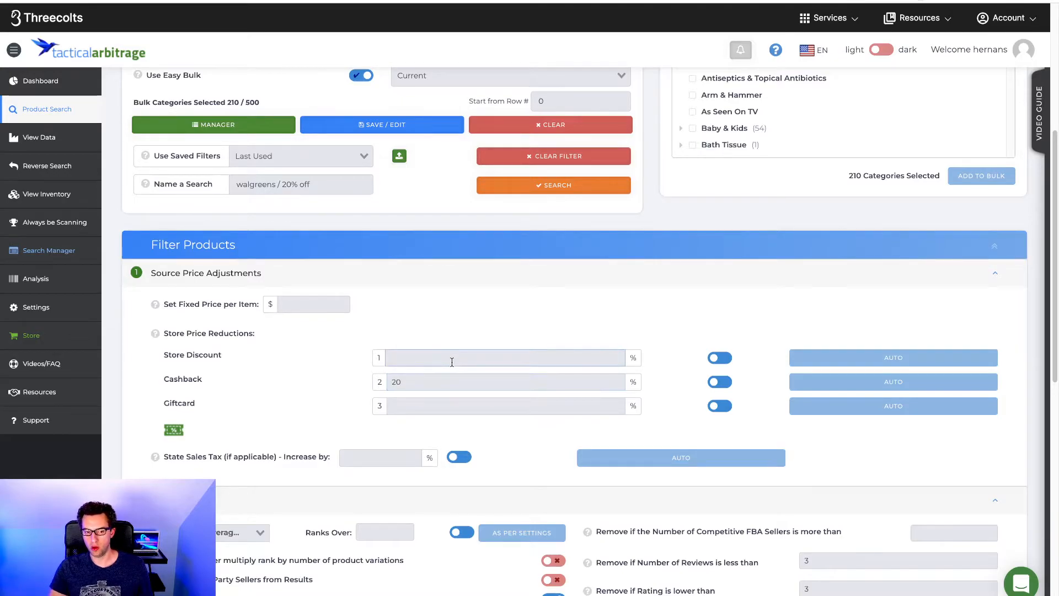
pyautogui.doubleClick(410, 383)
pyautogui.write('3')
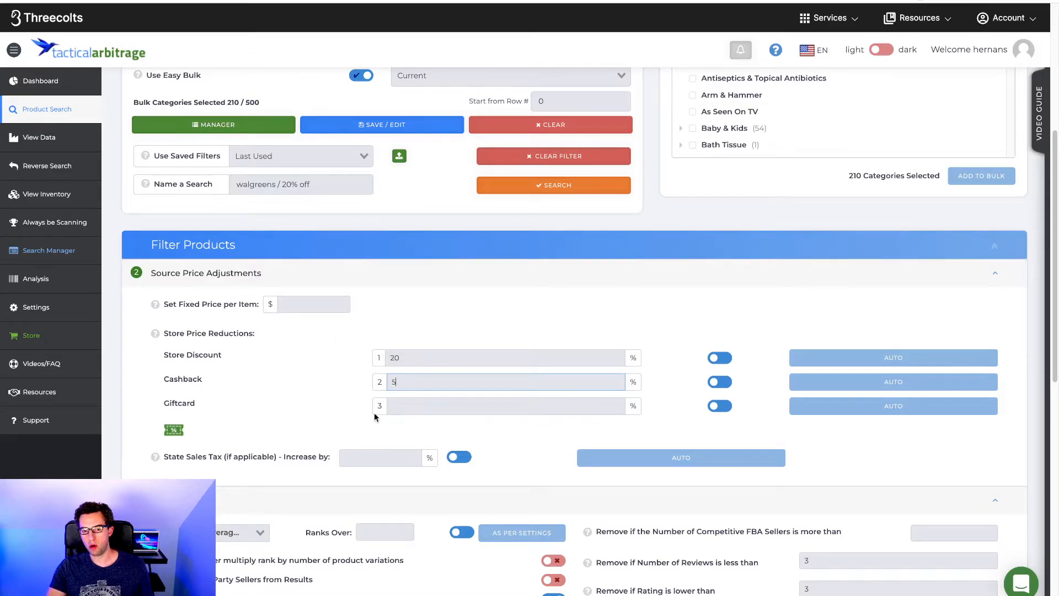
# Check the remaining filters and start the Walgreens product search.
pyautogui.scroll(3, 402, 276)
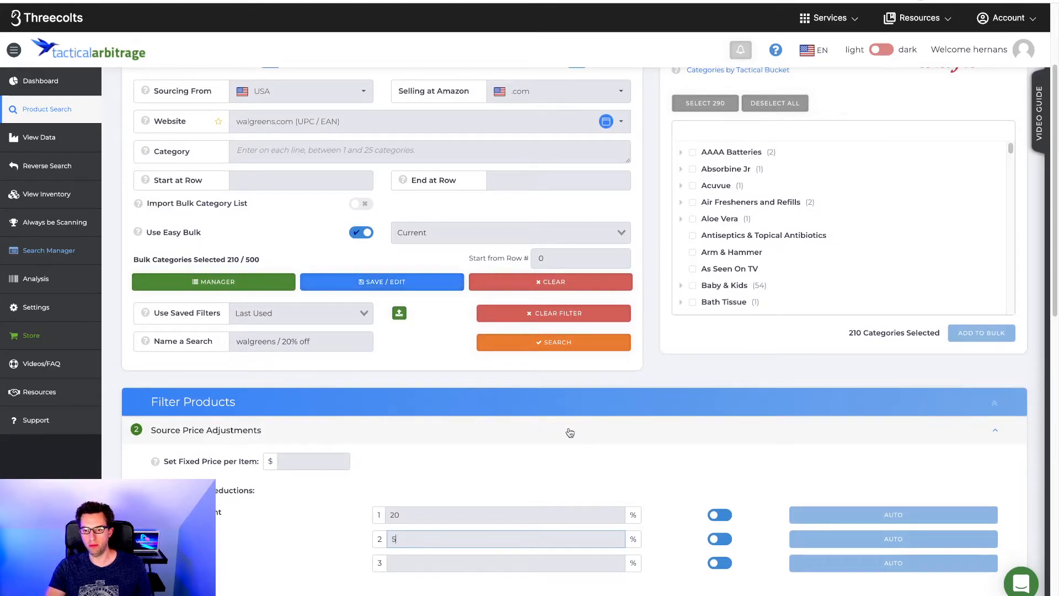
pyautogui.scroll(-15, 568, 375)
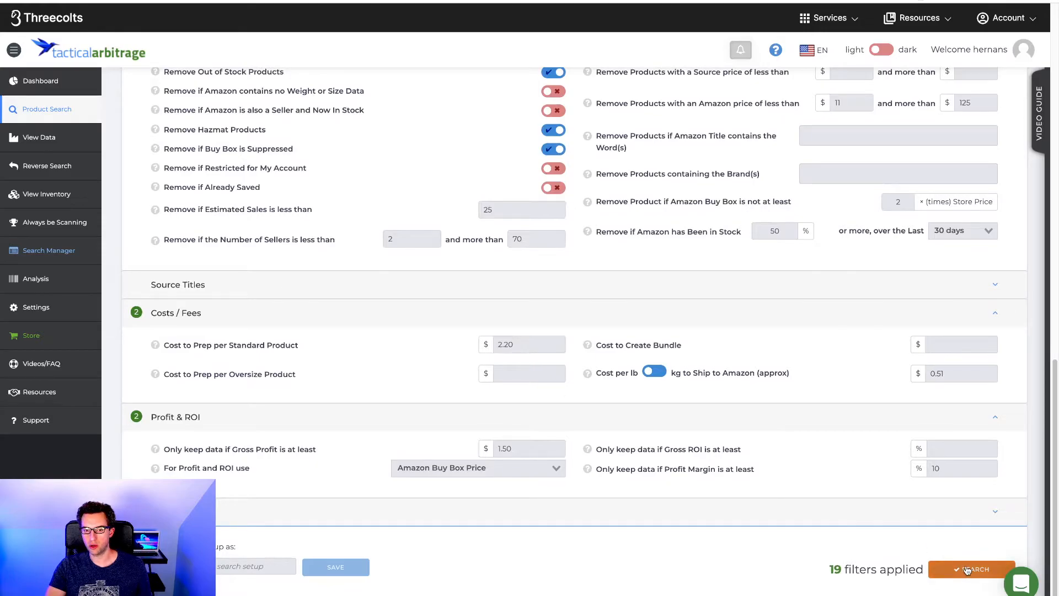
pyautogui.click(966, 570)
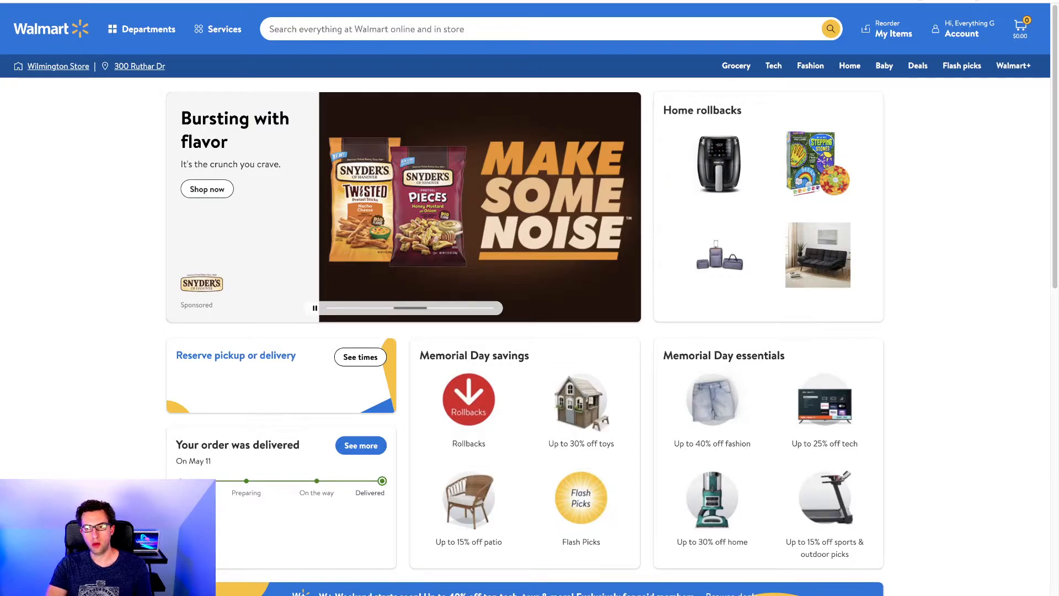
# On the Walmart site, check Rakuten's cash back rates by category and open the page with all savings deals.
pyautogui.click(965, 1)
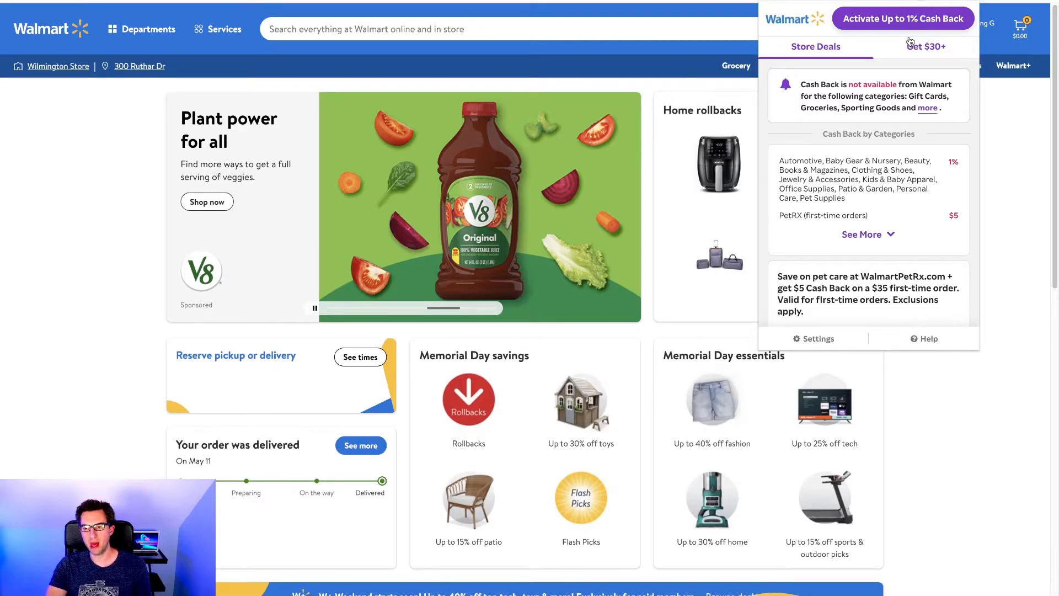
pyautogui.click(93, 136)
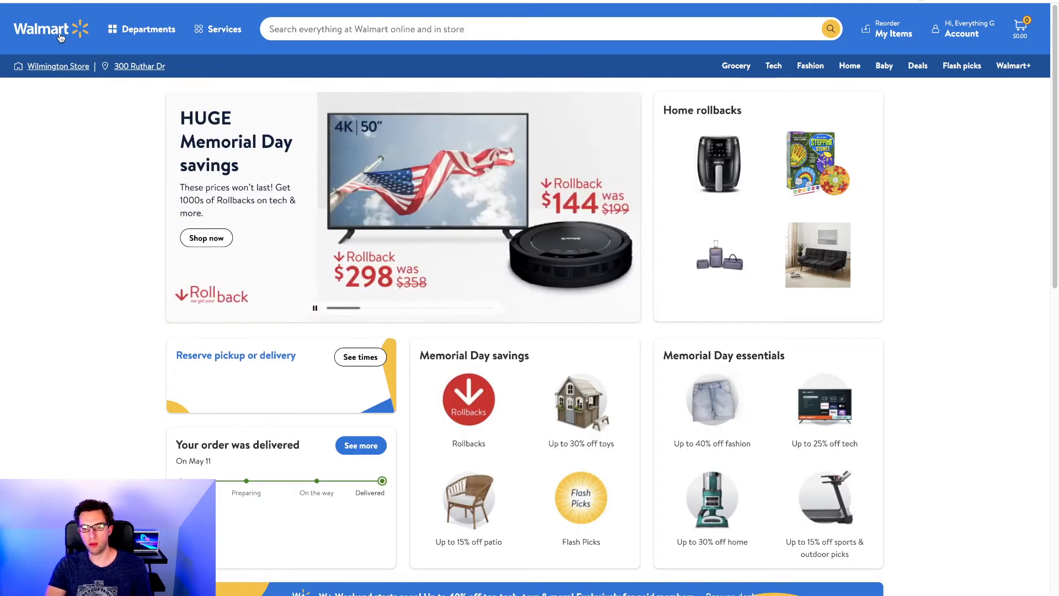
pyautogui.click(138, 29)
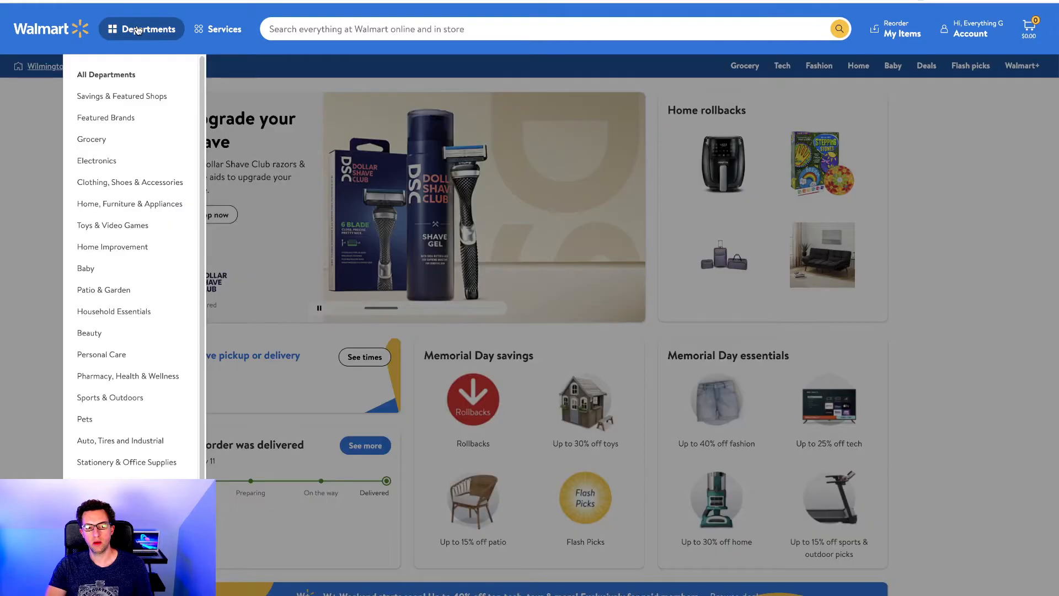
pyautogui.moveTo(126, 97)
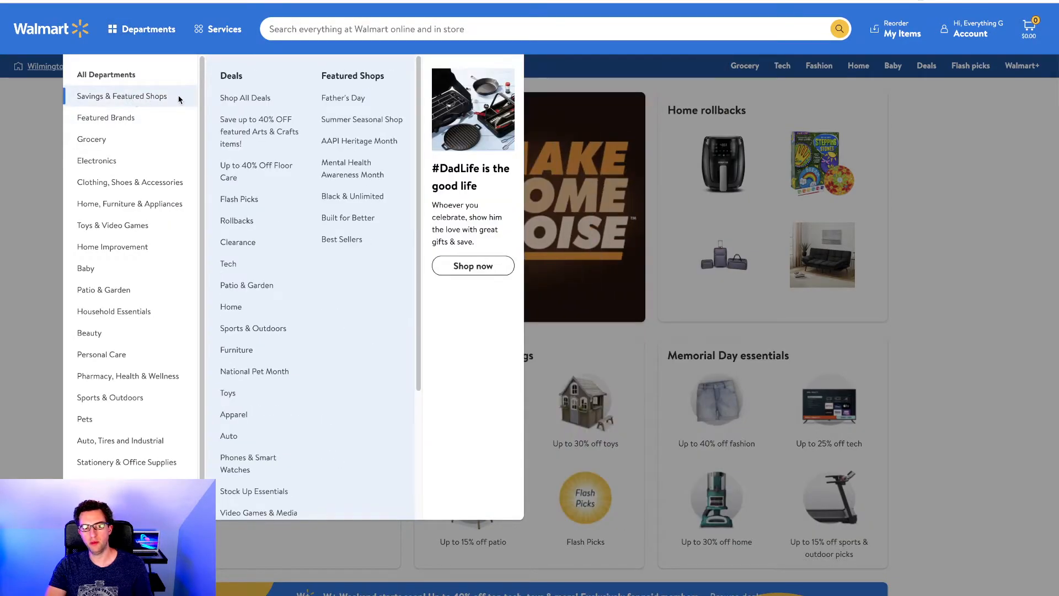
pyautogui.click(245, 100)
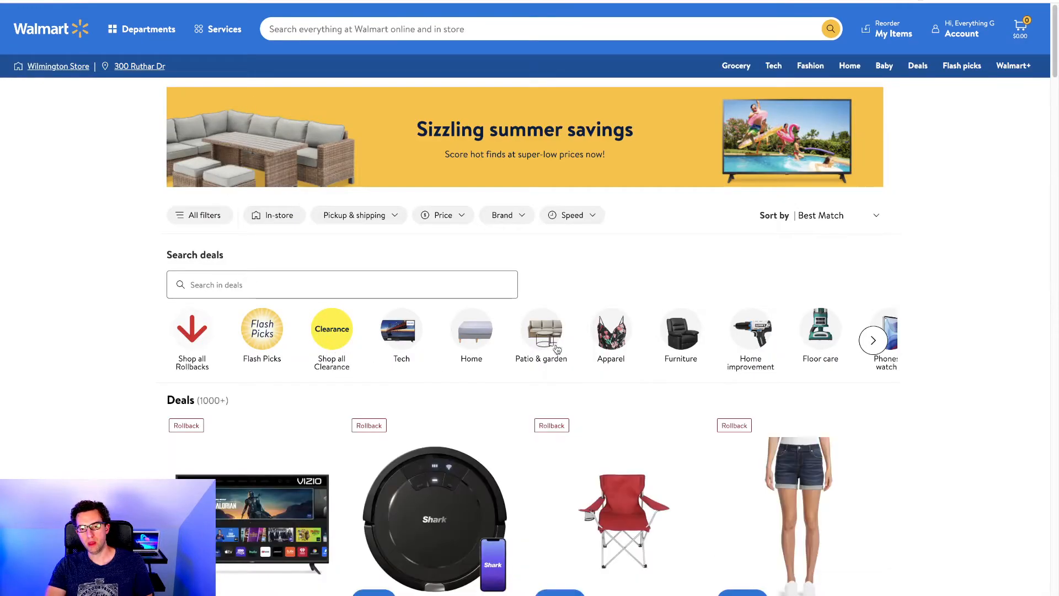
# Open the Beauty category within Walmart's deals and look through the discounted beauty and grooming products.
pyautogui.click(870, 342)
pyautogui.click(871, 341)
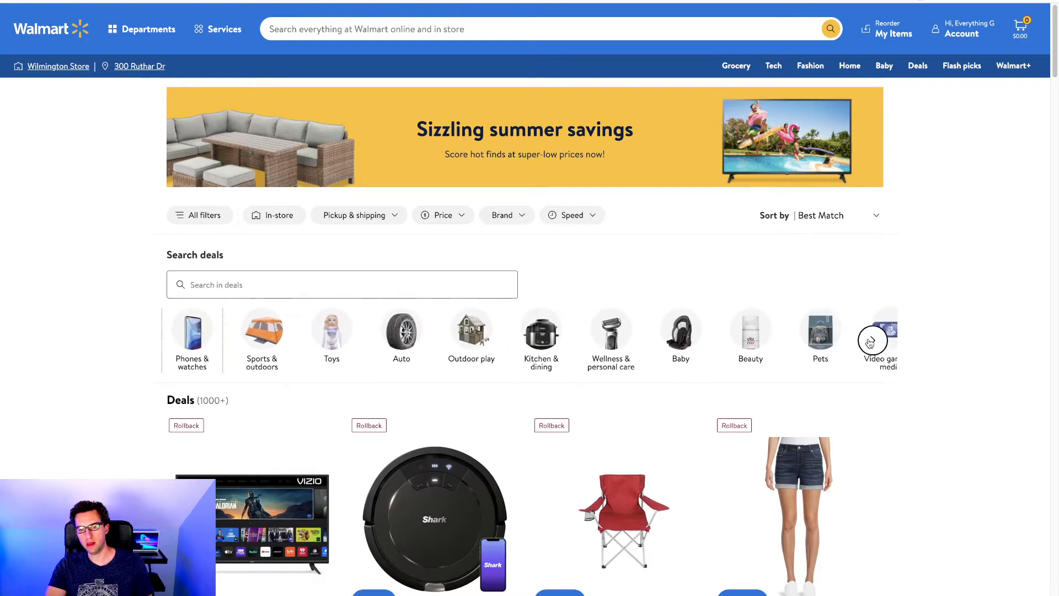
pyautogui.click(757, 341)
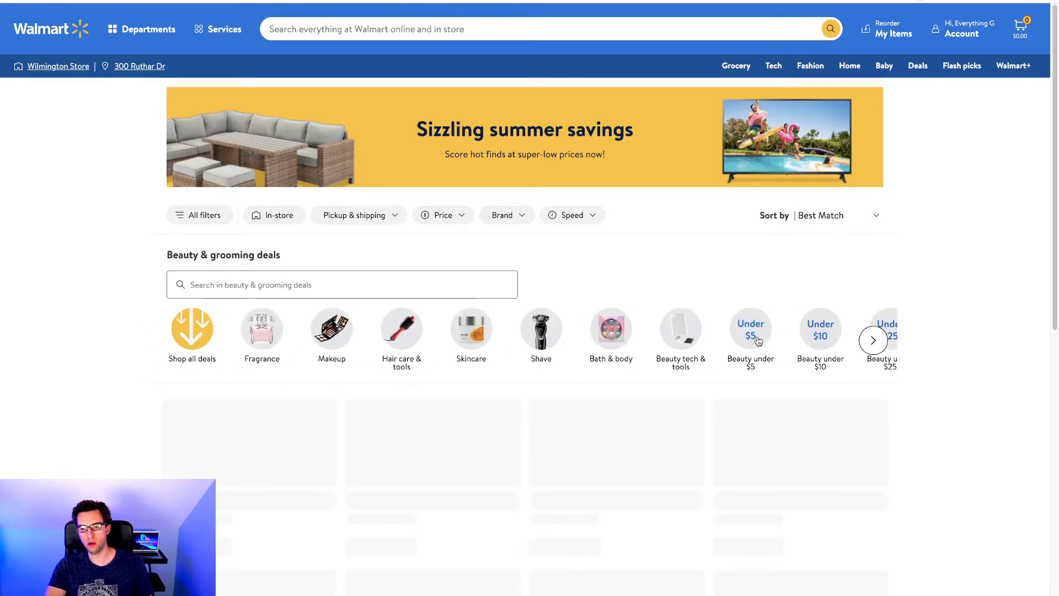
pyautogui.scroll(-1, 951, 347)
pyautogui.scroll(-3, 951, 352)
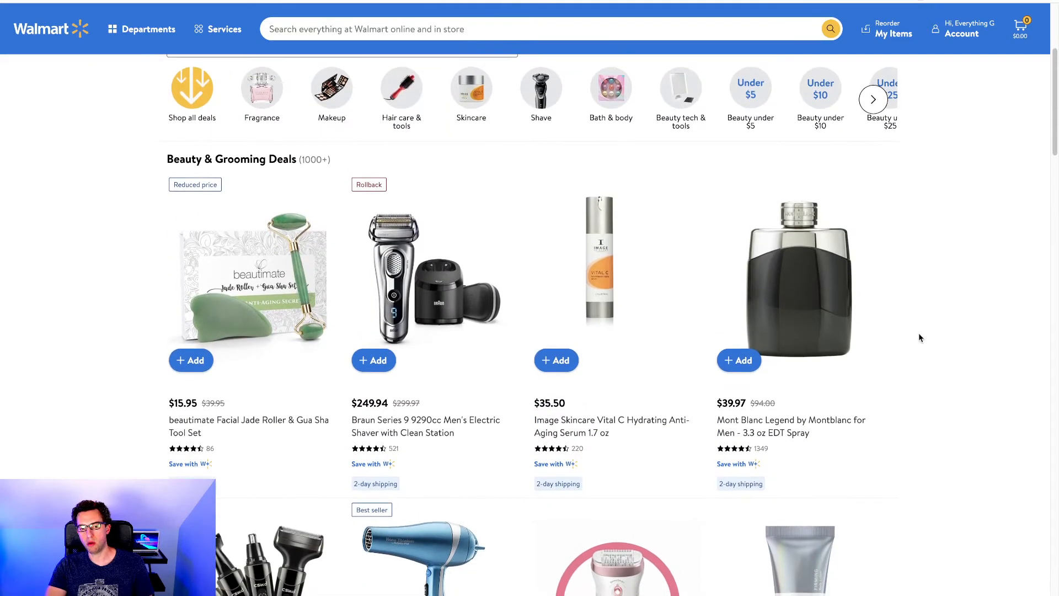
# Scan further down Walmart's Beauty & Grooming Deals for reduced, rollback and clearance products.
pyautogui.scroll(-8, 918, 336)
pyautogui.scroll(-19, 918, 334)
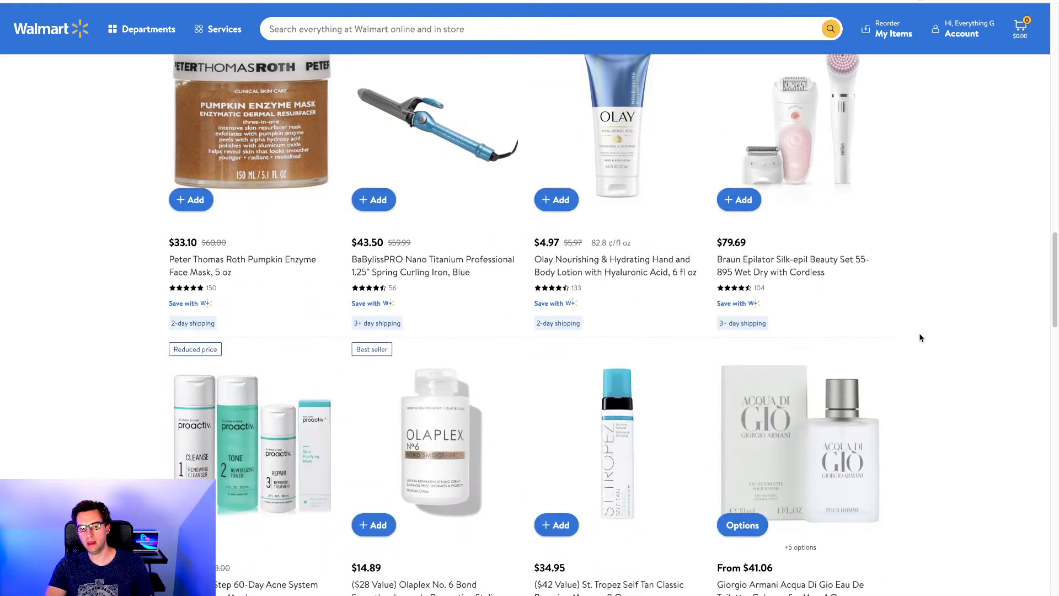
pyautogui.scroll(-19, 918, 333)
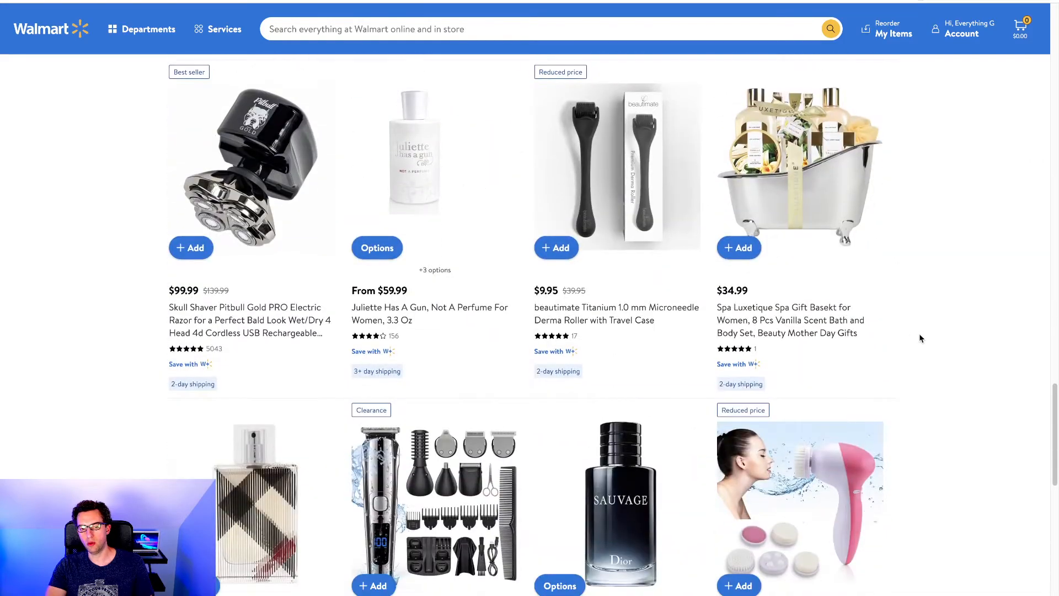
pyautogui.scroll(15, 919, 334)
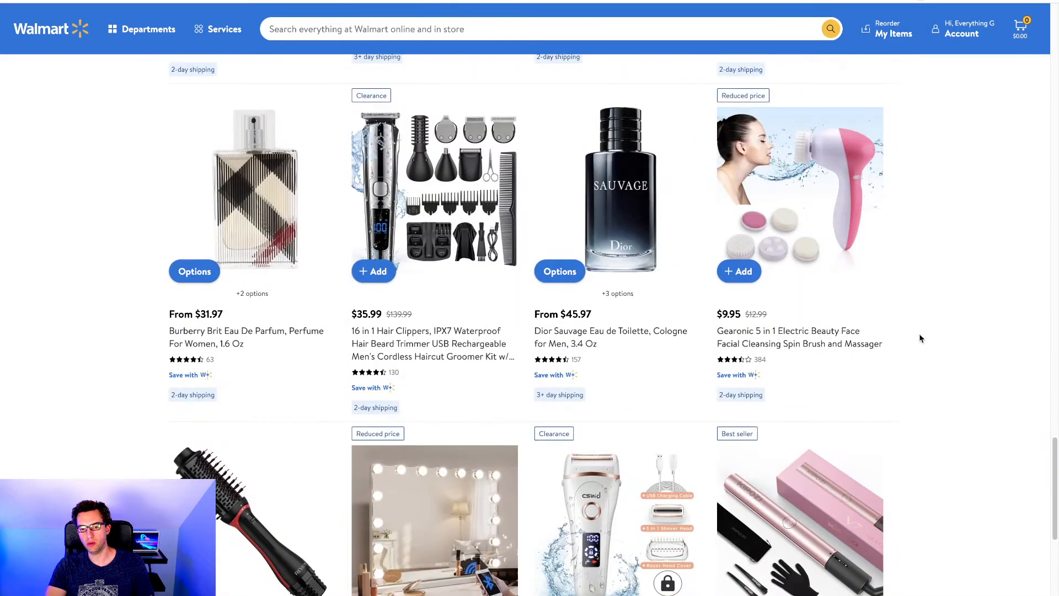
pyautogui.scroll(15, 919, 333)
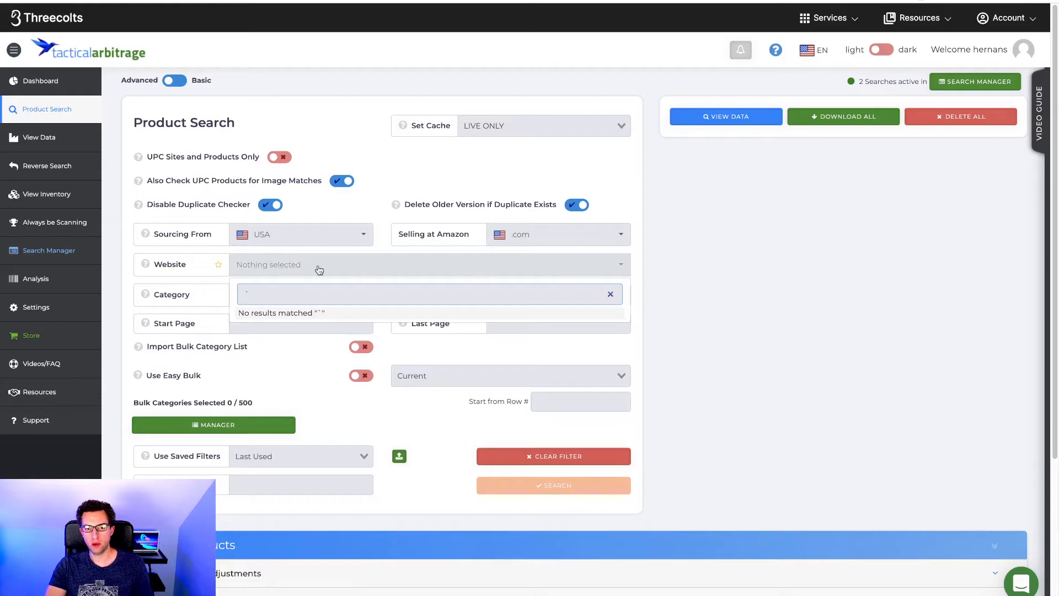
pyautogui.click(302, 266)
pyautogui.click(297, 266)
pyautogui.write('wa')
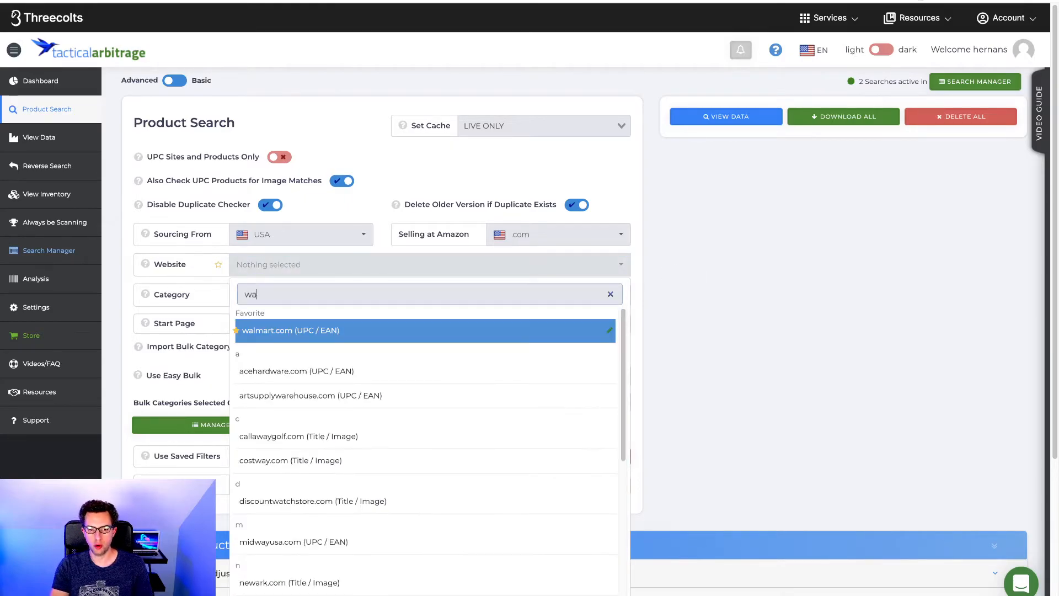
pyautogui.write('lmart')
pyautogui.click(304, 330)
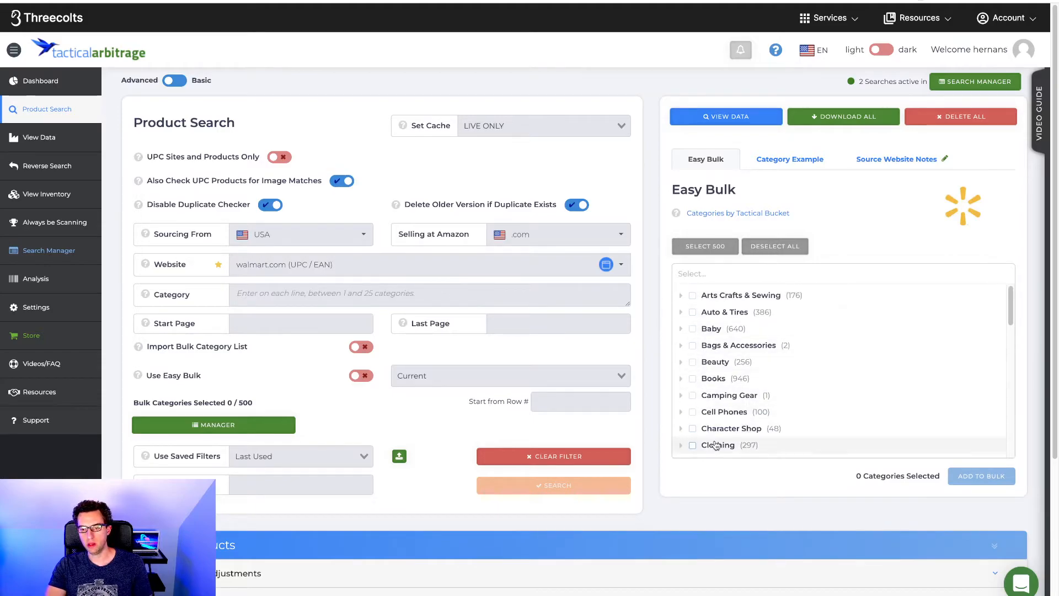
pyautogui.click(353, 298)
pyautogui.write('https://www.walmart.com/shop/deals/beauty-and-grooming')
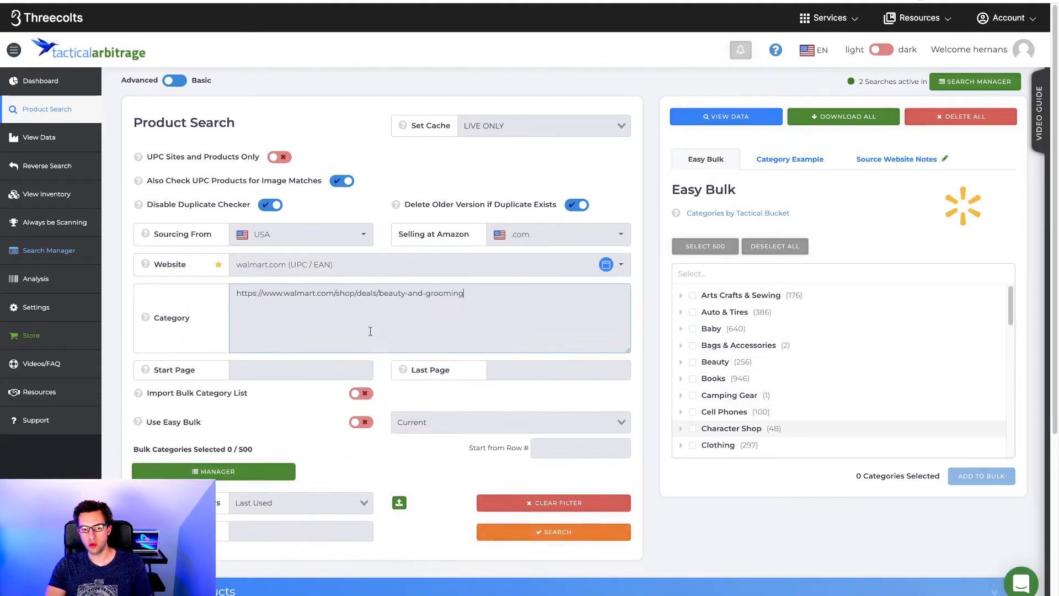
pyautogui.moveTo(464, 292); pyautogui.dragTo(221, 295)
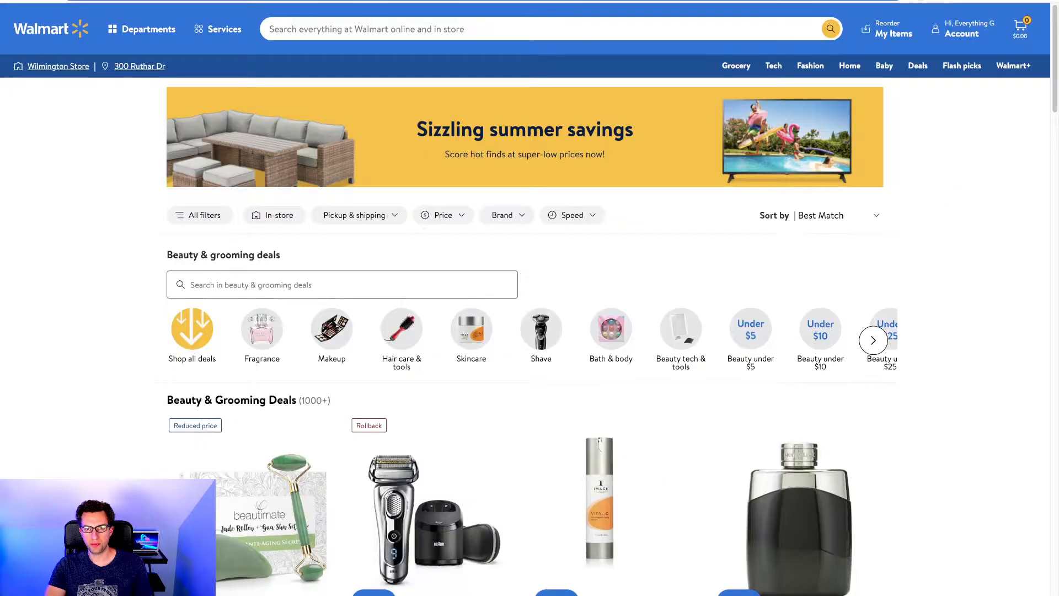
# Check the extent of Walmart's beauty deals listing and set the product search to cover pages 1 to 25.
pyautogui.scroll(-10, 624, 210)
pyautogui.scroll(-20, 626, 210)
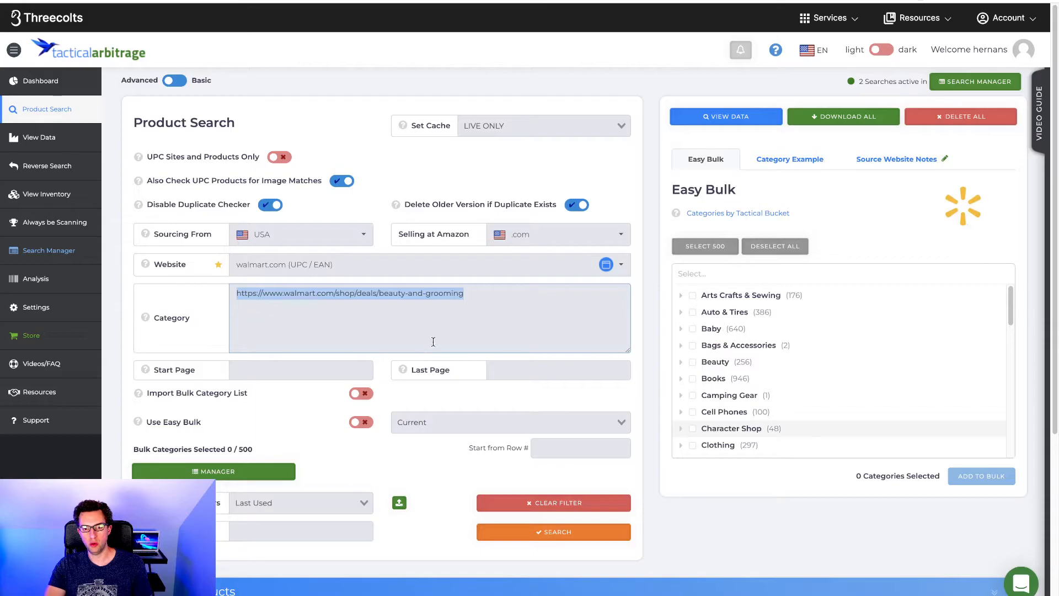
pyautogui.click(303, 369)
pyautogui.write('1')
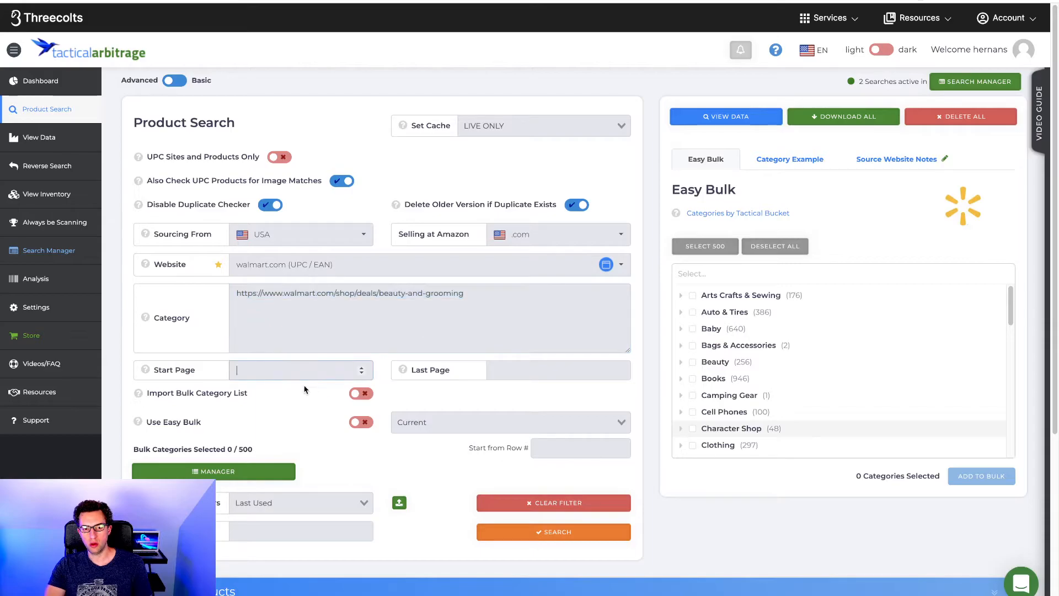
pyautogui.press('Tab')
pyautogui.write('25')
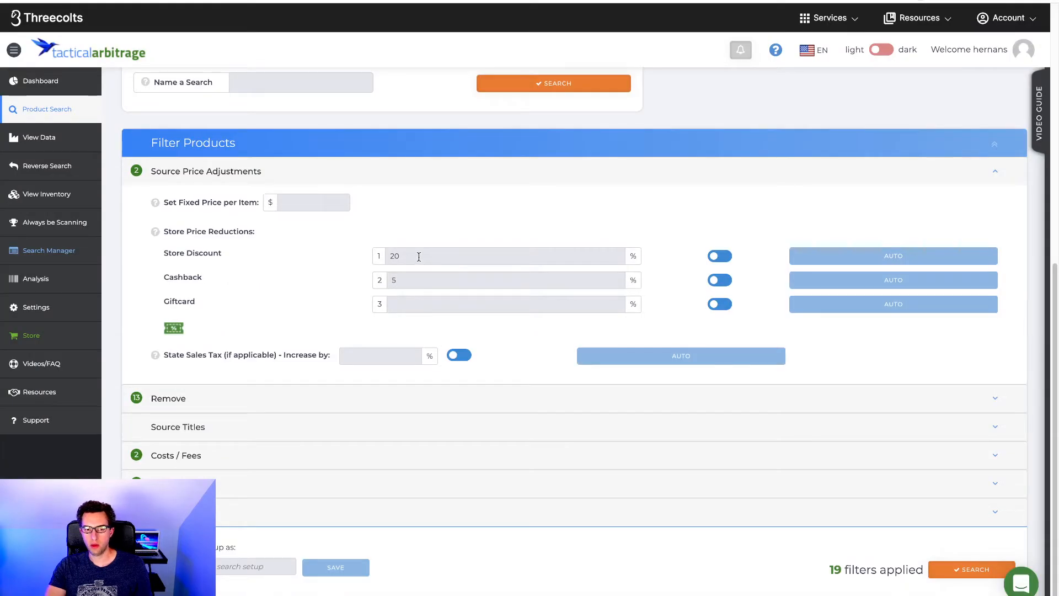
# In the source price adjustments, clear the store discount and set the cashback to 2%.
pyautogui.click(395, 256)
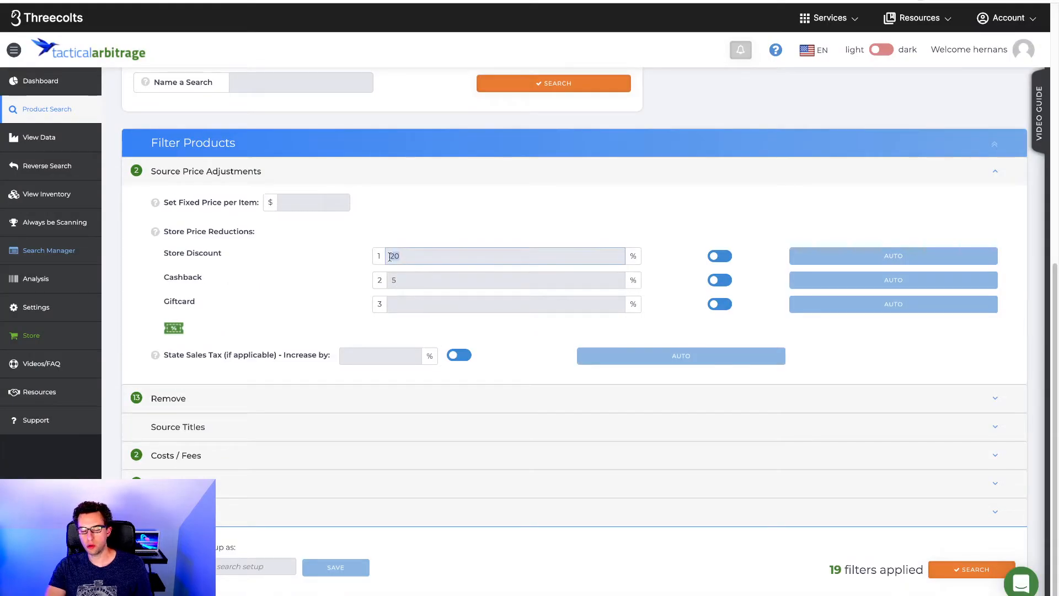
pyautogui.press('BackSpace')
pyautogui.press('Tab')
pyautogui.press('Tab')
pyautogui.write('2')
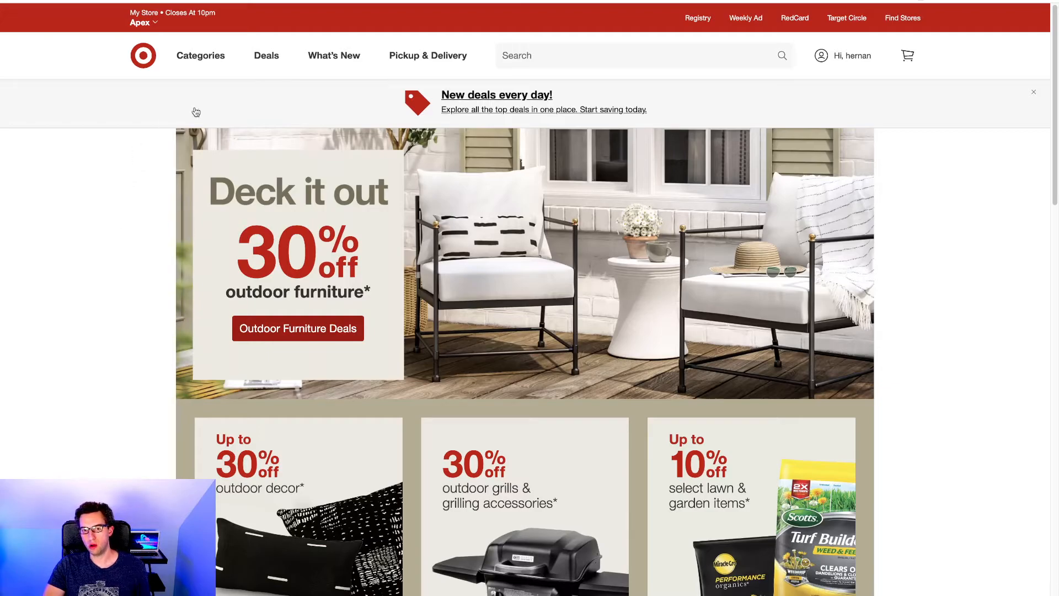
# On the Target site, open the Clearance deals and check how many pages of results they span.
pyautogui.click(268, 61)
pyautogui.click(268, 166)
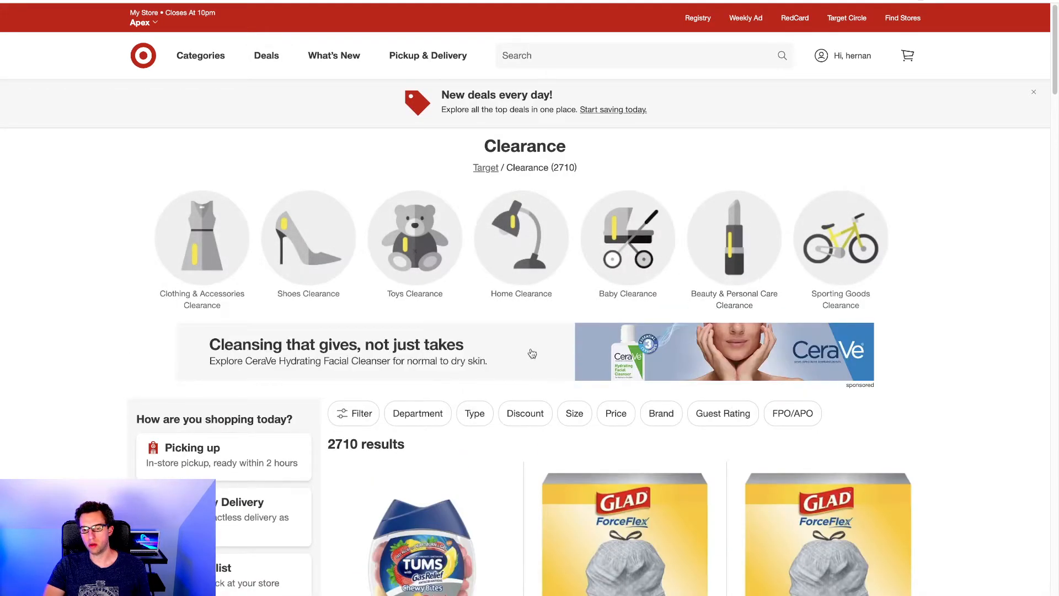
pyautogui.scroll(-10, 523, 353)
pyautogui.scroll(-15, 770, 312)
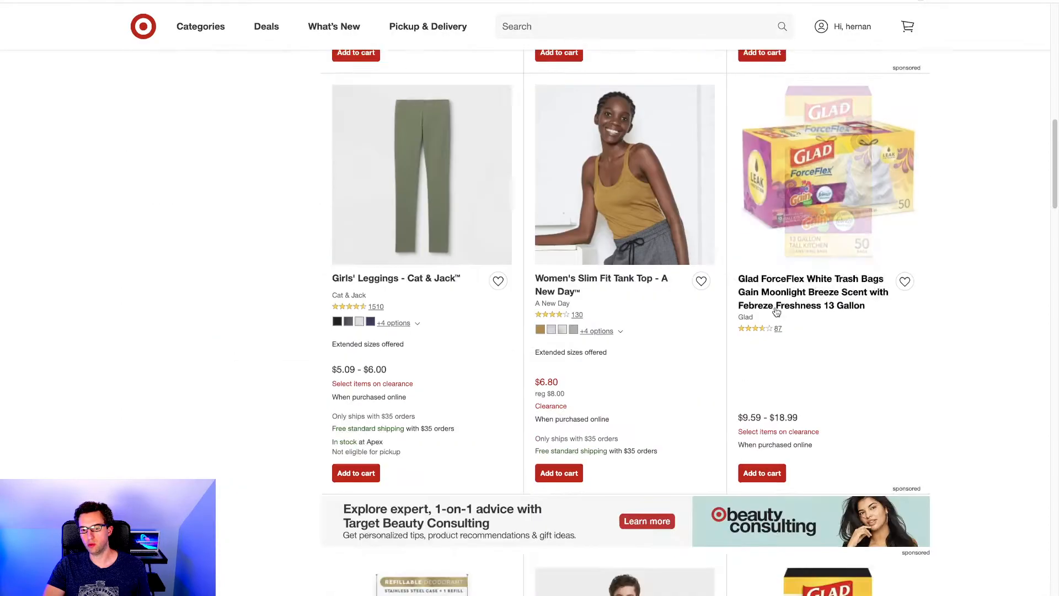
pyautogui.scroll(-5, 768, 315)
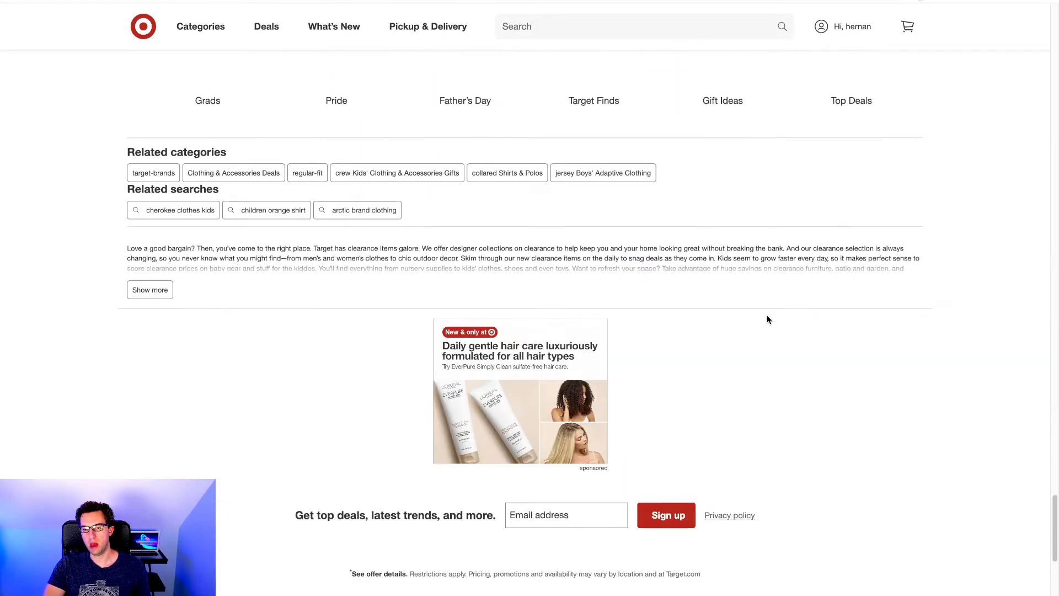
pyautogui.scroll(6, 766, 315)
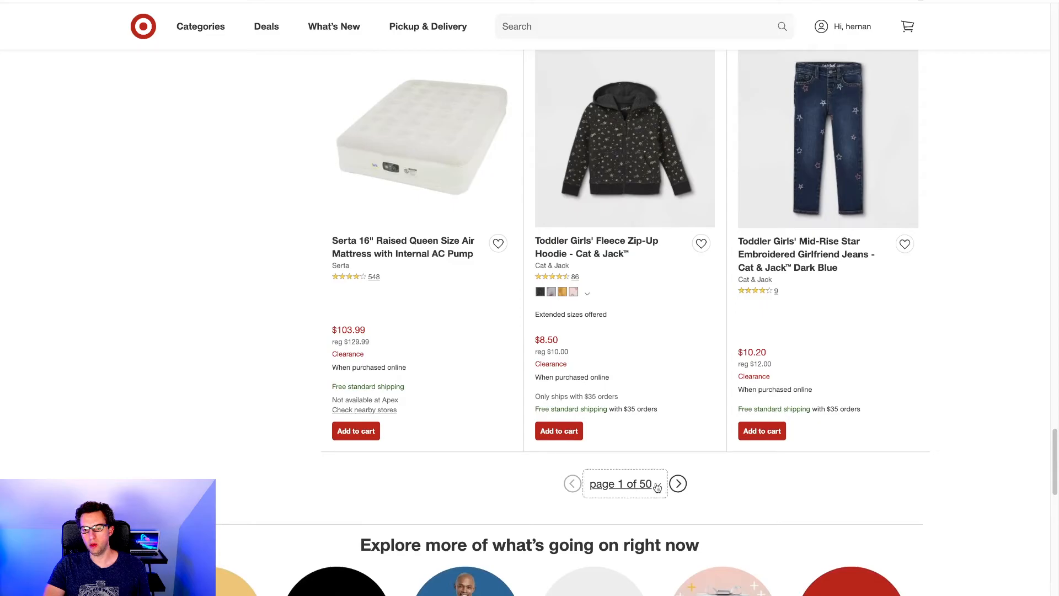
pyautogui.click(656, 487)
pyautogui.scroll(-15, 653, 420)
pyautogui.scroll(-8, 654, 420)
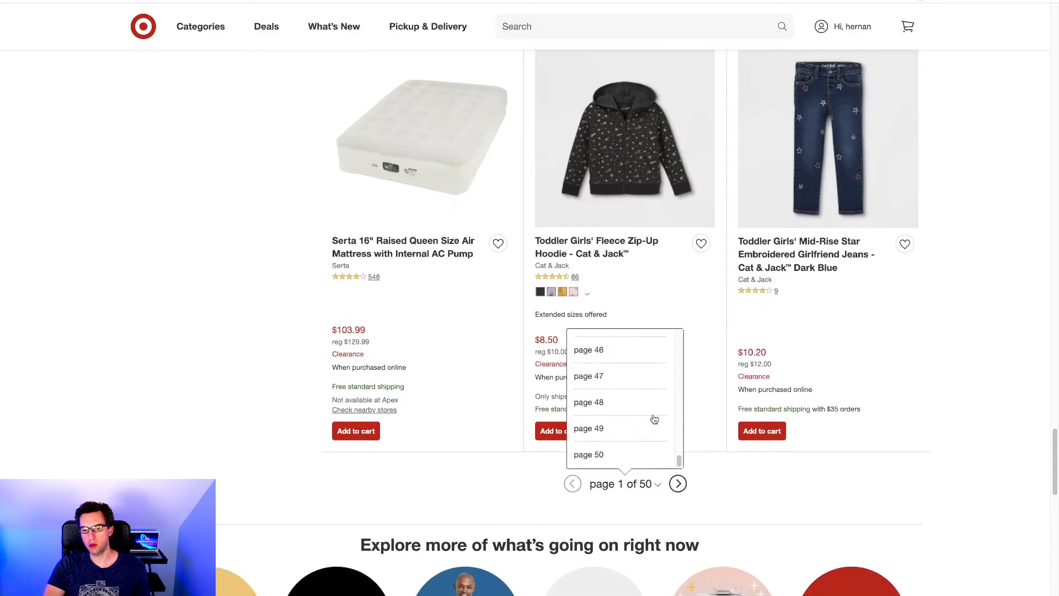
pyautogui.click(213, 354)
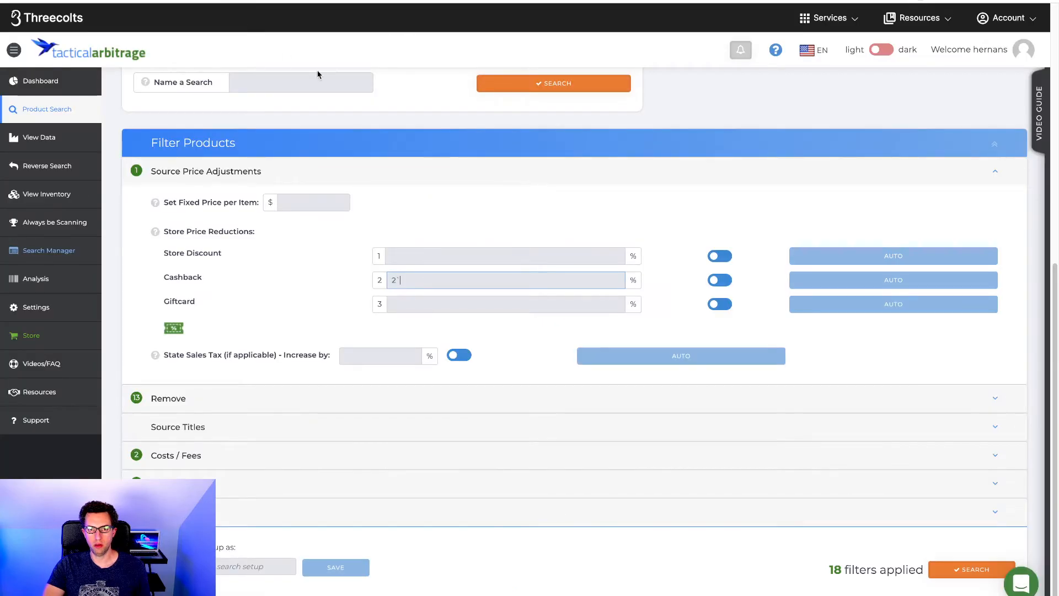
# Start the Walmart product search in Tactical Arbitrage and open a new search.
pyautogui.scroll(9, 698, 401)
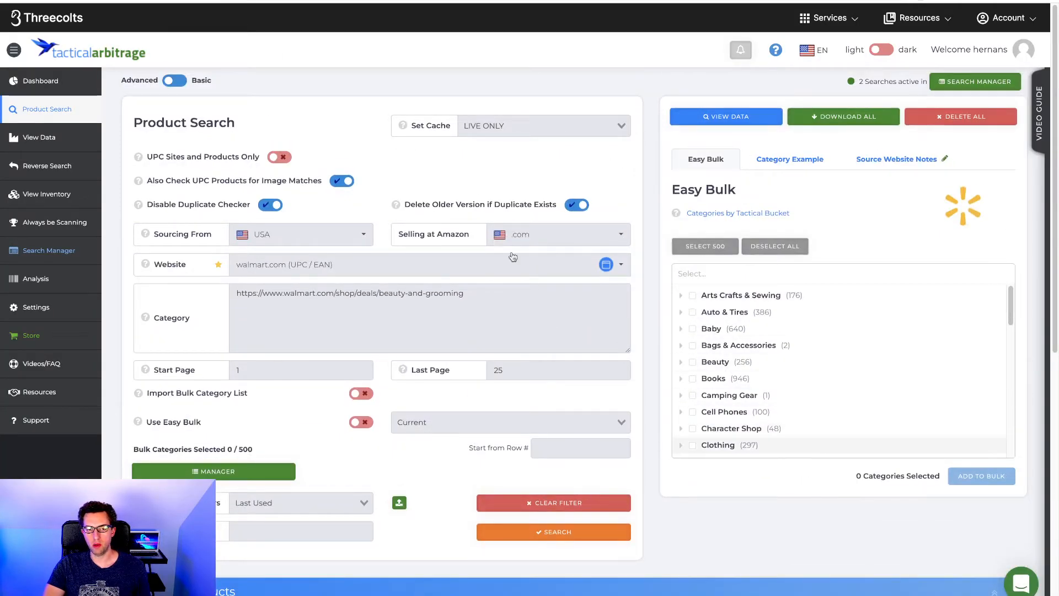
pyautogui.click(553, 532)
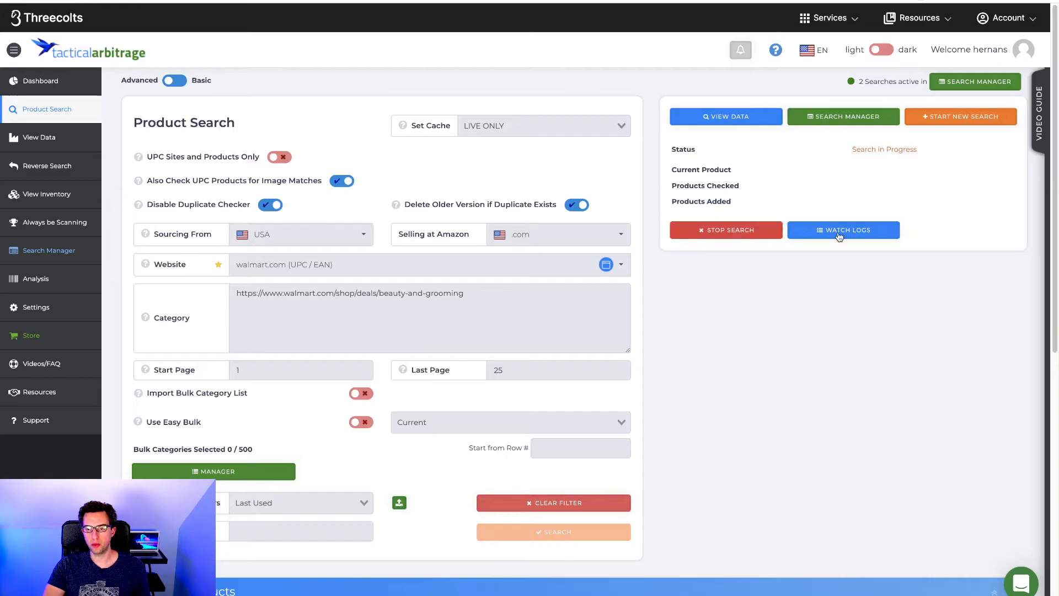
pyautogui.click(932, 123)
pyautogui.click(273, 274)
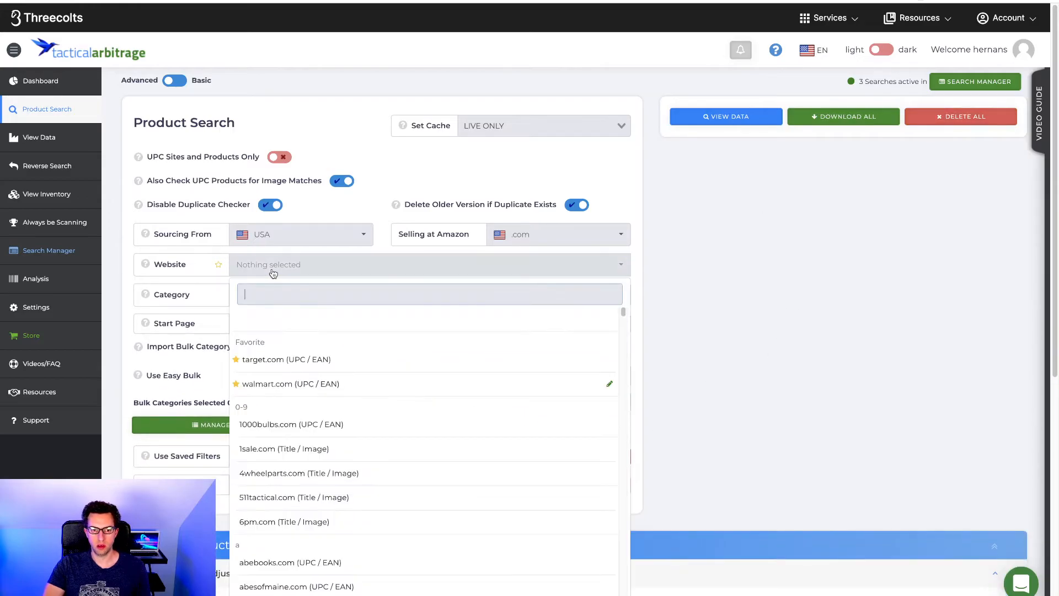
pyautogui.write('target')
pyautogui.click(309, 330)
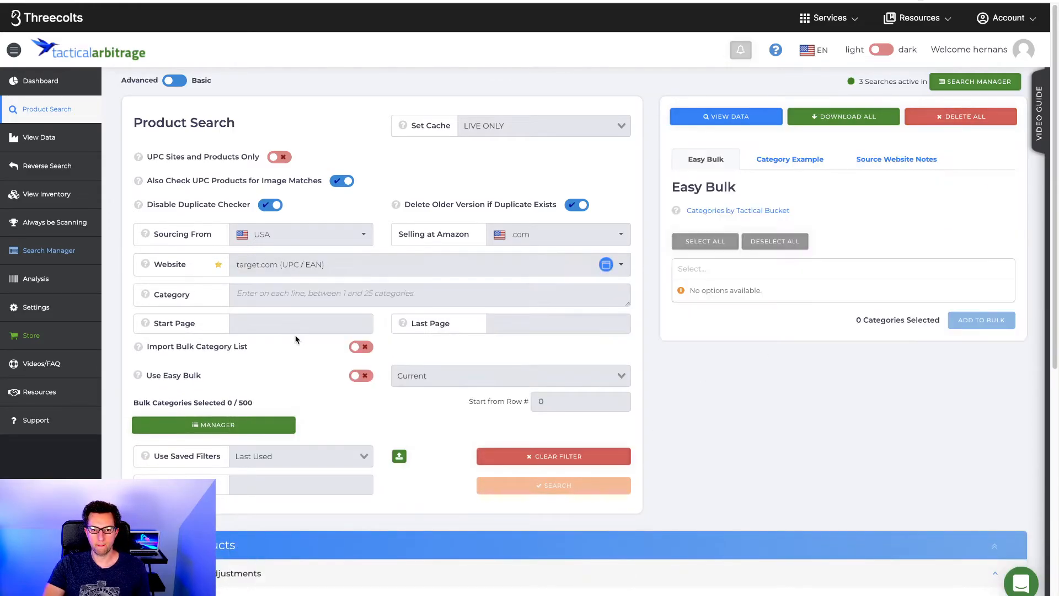
pyautogui.click(313, 326)
pyautogui.write('1')
pyautogui.click(510, 328)
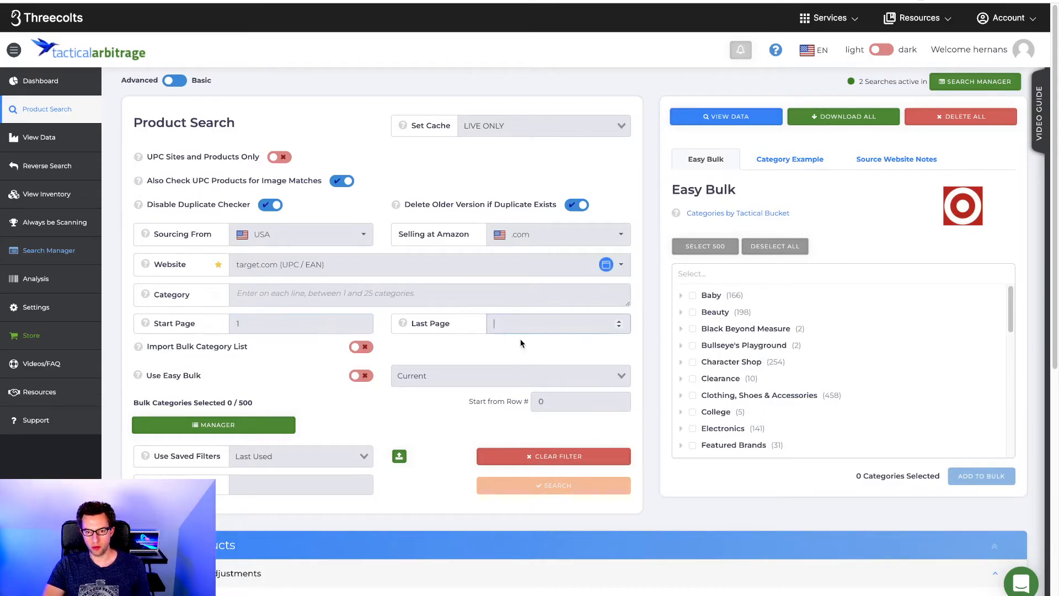
pyautogui.write('50')
pyautogui.click(441, 297)
pyautogui.write('https://www.target.com/c/clearance/-/N-5q0ga')
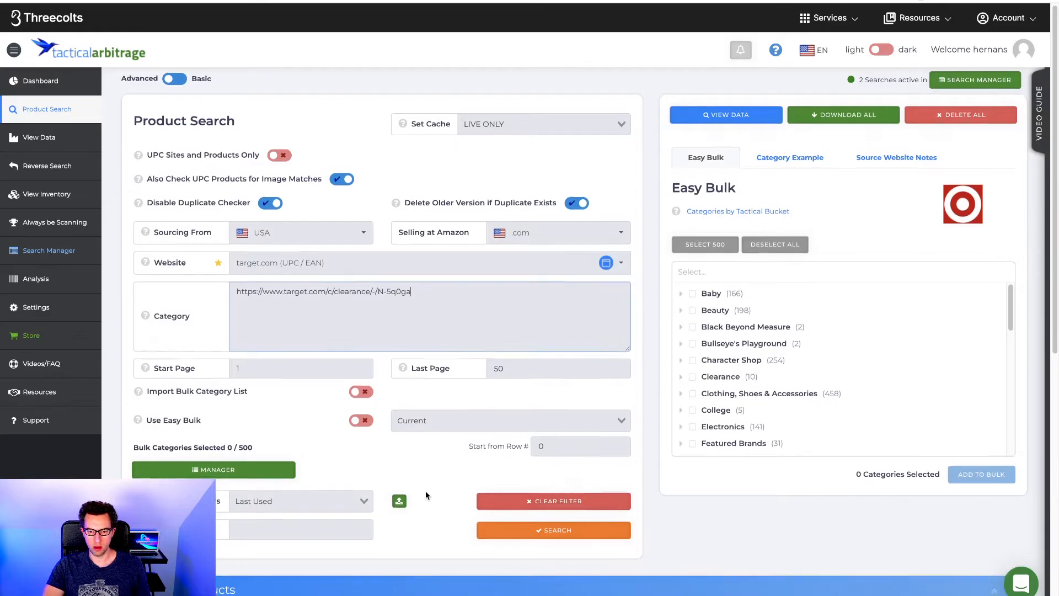
# Set the cashback for the Target search to 5% in the store price reductions.
pyautogui.scroll(-4, 425, 491)
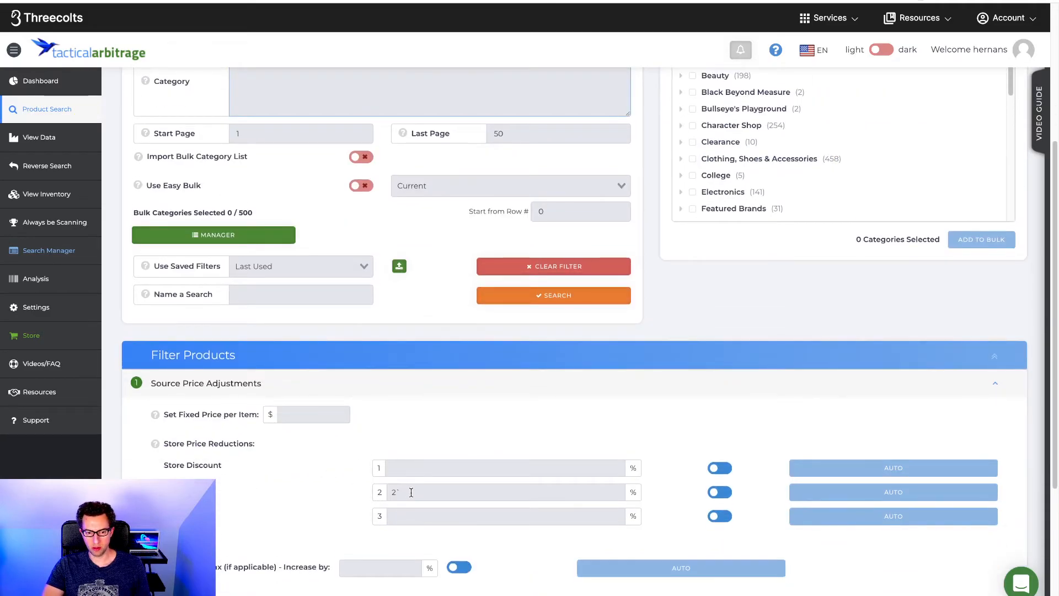
pyautogui.click(407, 468)
pyautogui.moveTo(414, 491); pyautogui.dragTo(378, 490)
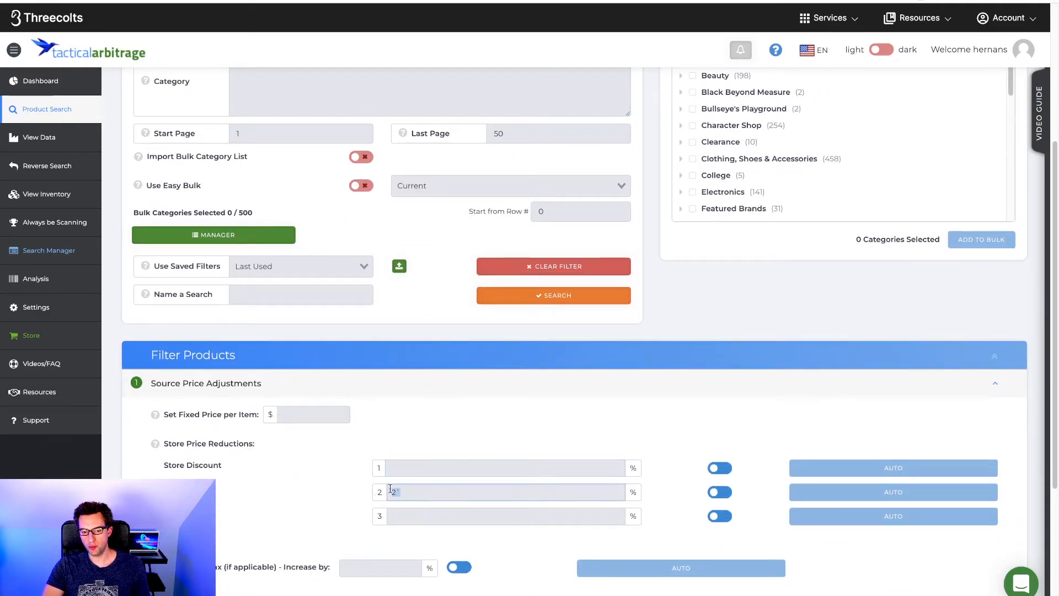
pyautogui.press('BackSpace')
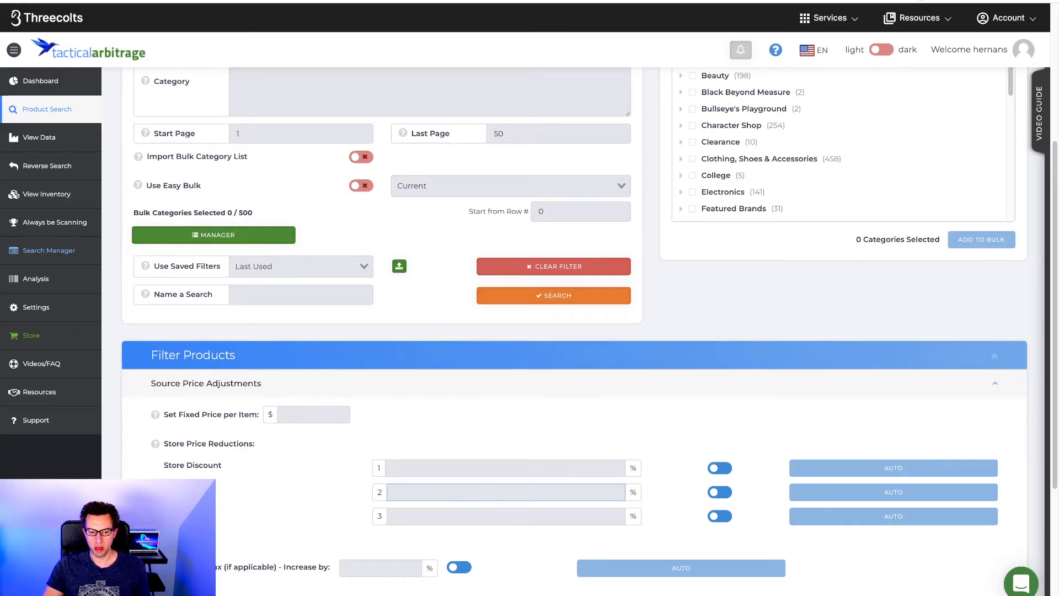
pyautogui.write('5')
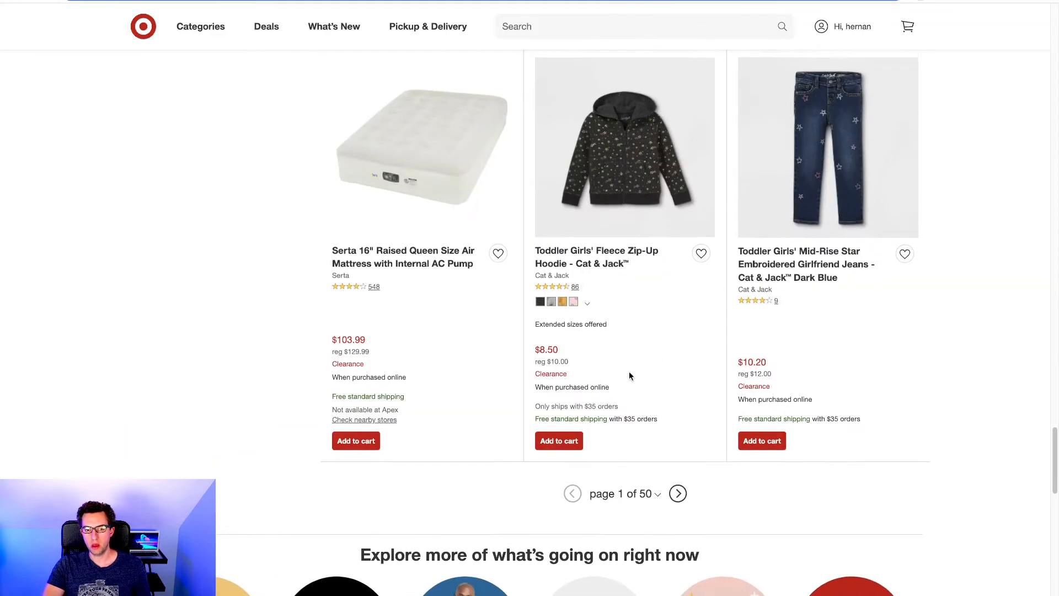
# Examine the marked-down prices in Target's clearance listing and go back over the Target search setup.
pyautogui.scroll(7, 662, 376)
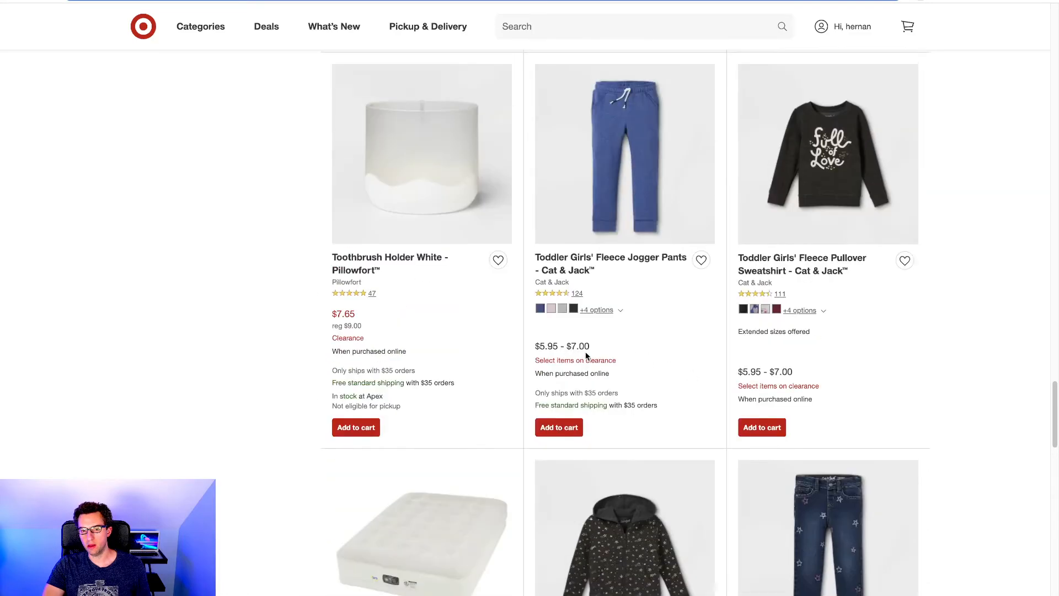
pyautogui.moveTo(359, 315); pyautogui.dragTo(331, 314)
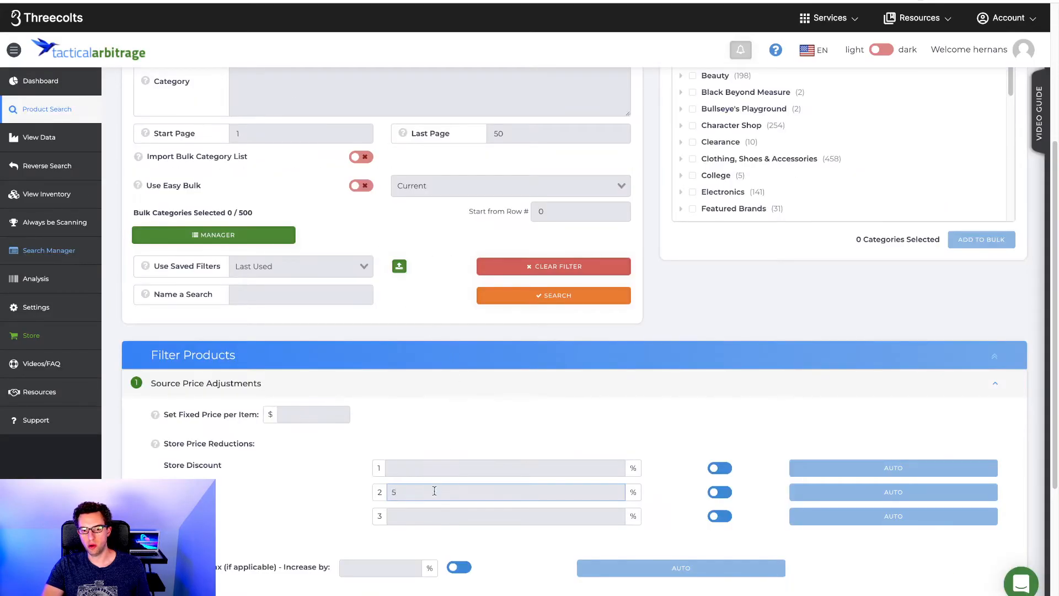
pyautogui.scroll(4, 438, 365)
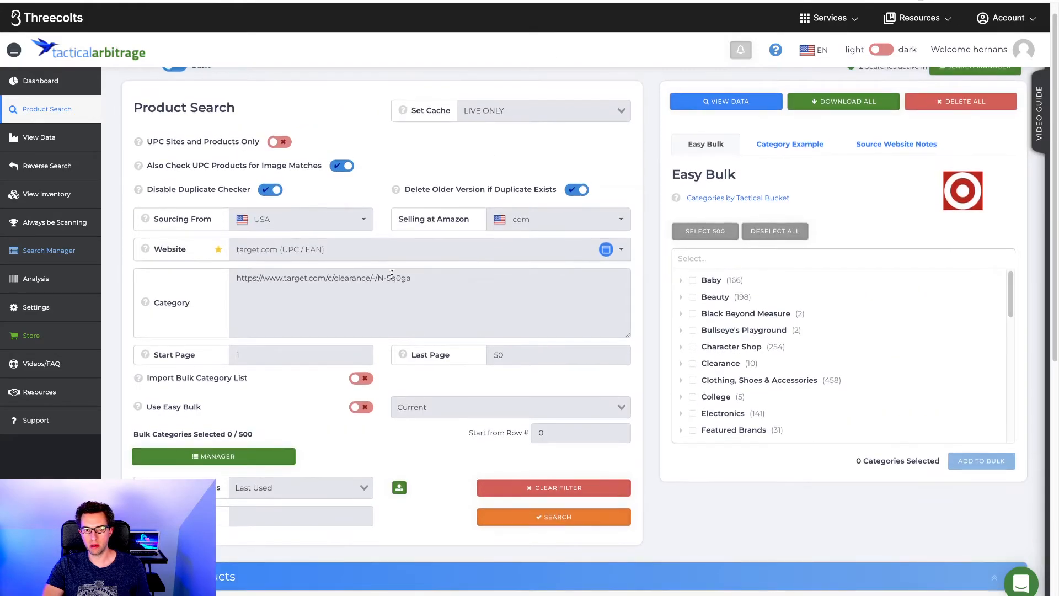